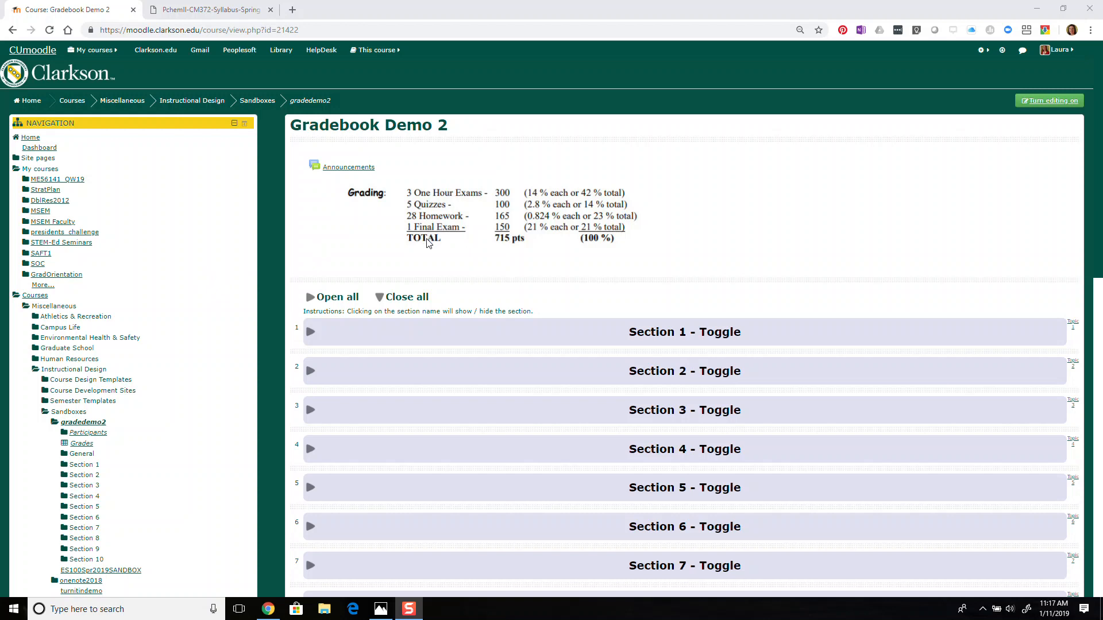
Open the course's gradebook setup and set the aggregation of the top-level Gradebook Demo 2 category to Natural
click(83, 445)
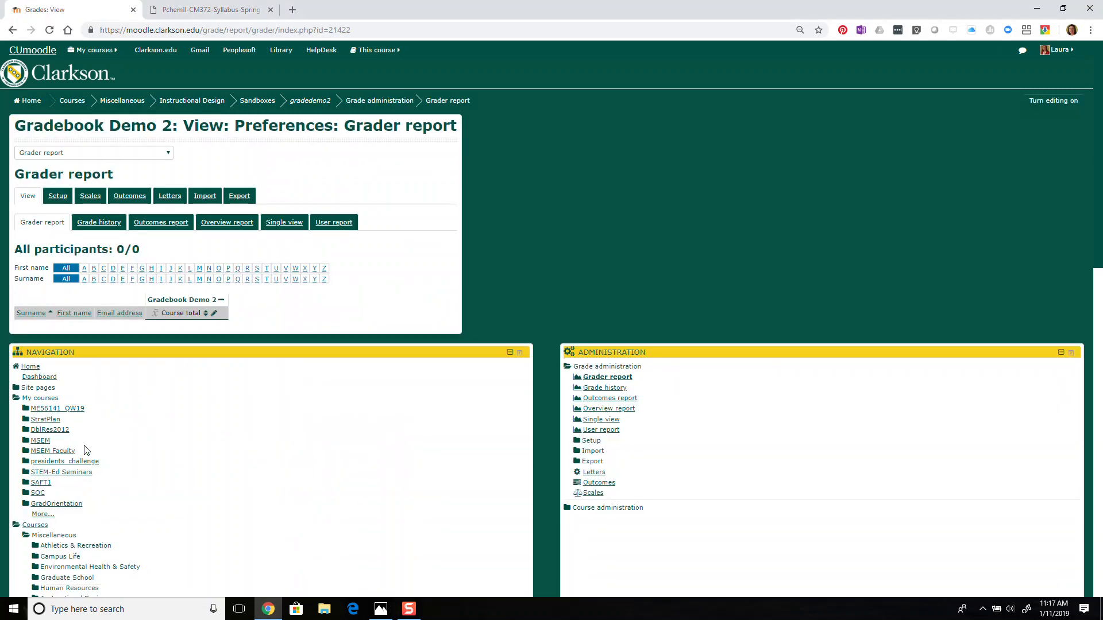
click(58, 197)
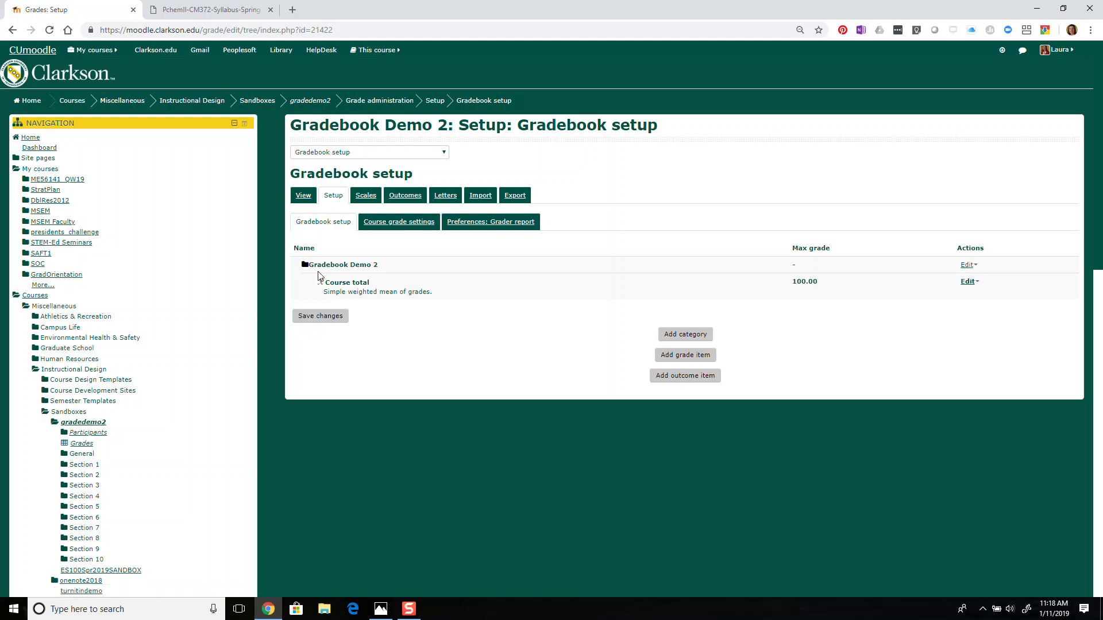
click(969, 281)
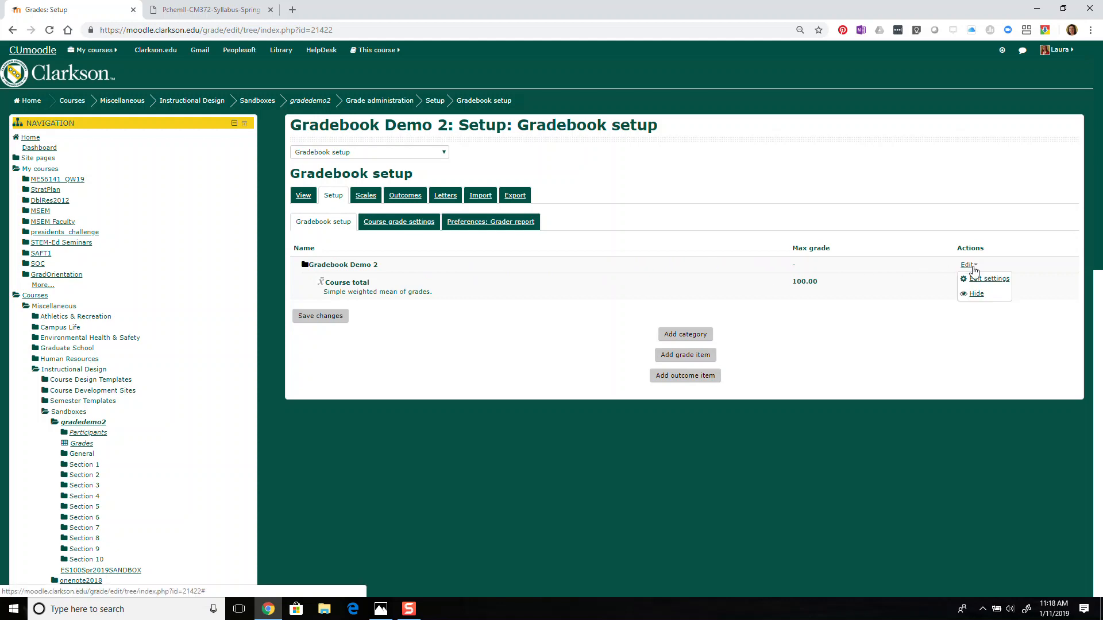
click(979, 282)
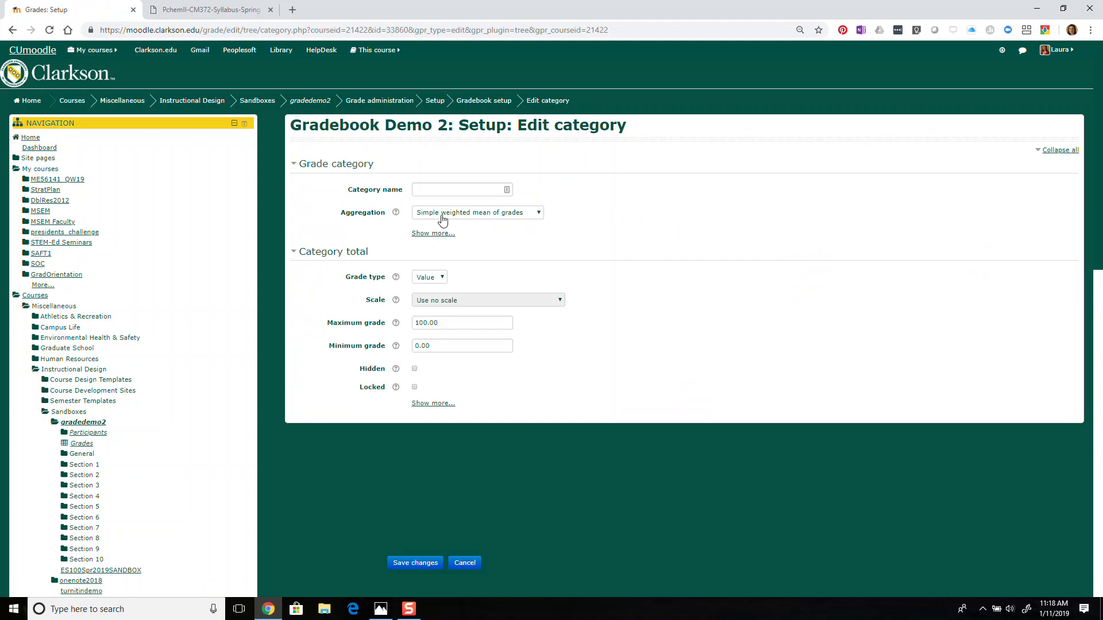
click(524, 216)
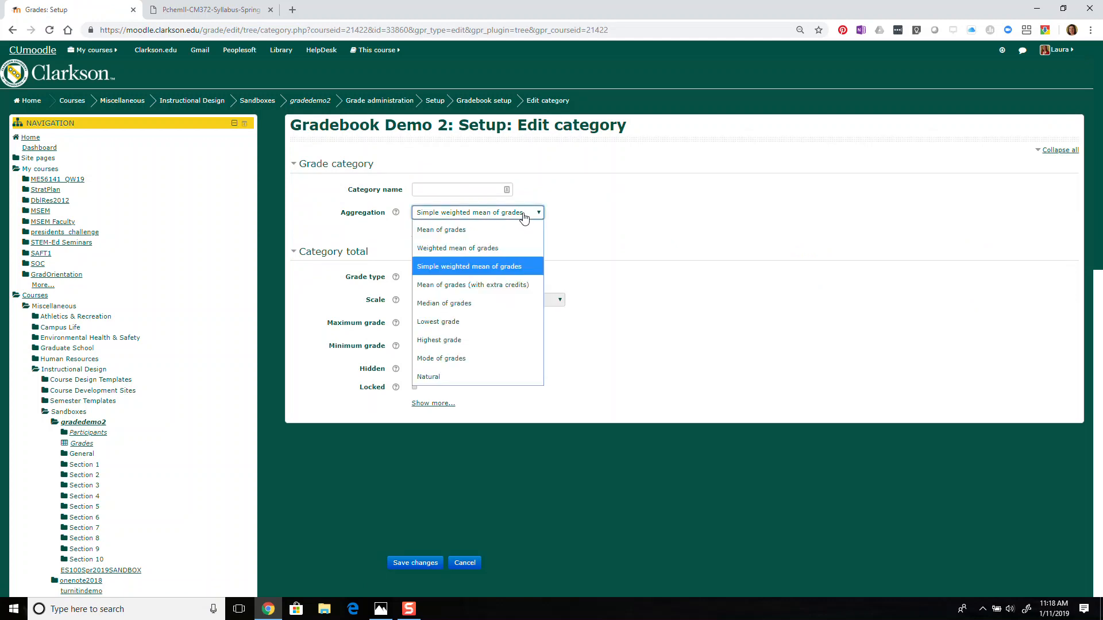
click(429, 378)
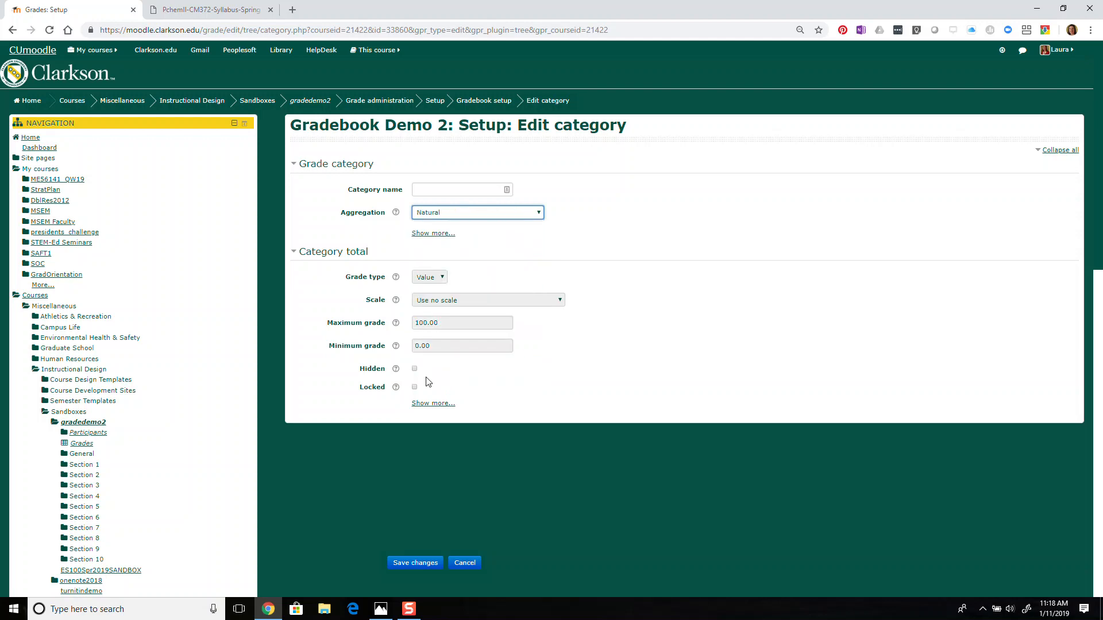
click(411, 565)
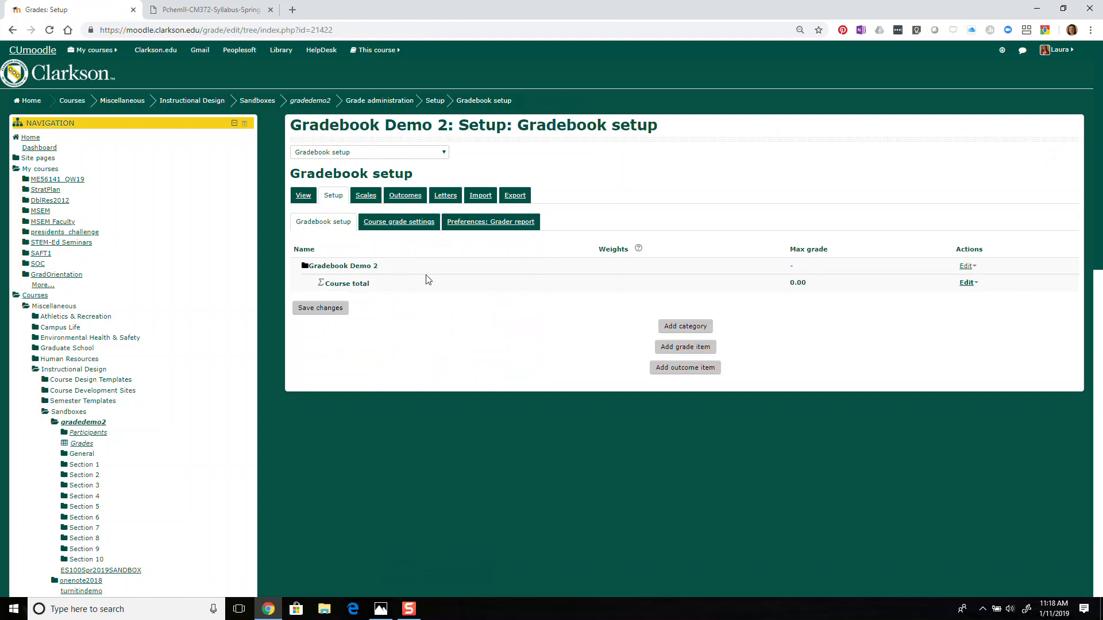
Add a grade category named One Hour Exams with a maximum grade of 300
click(680, 326)
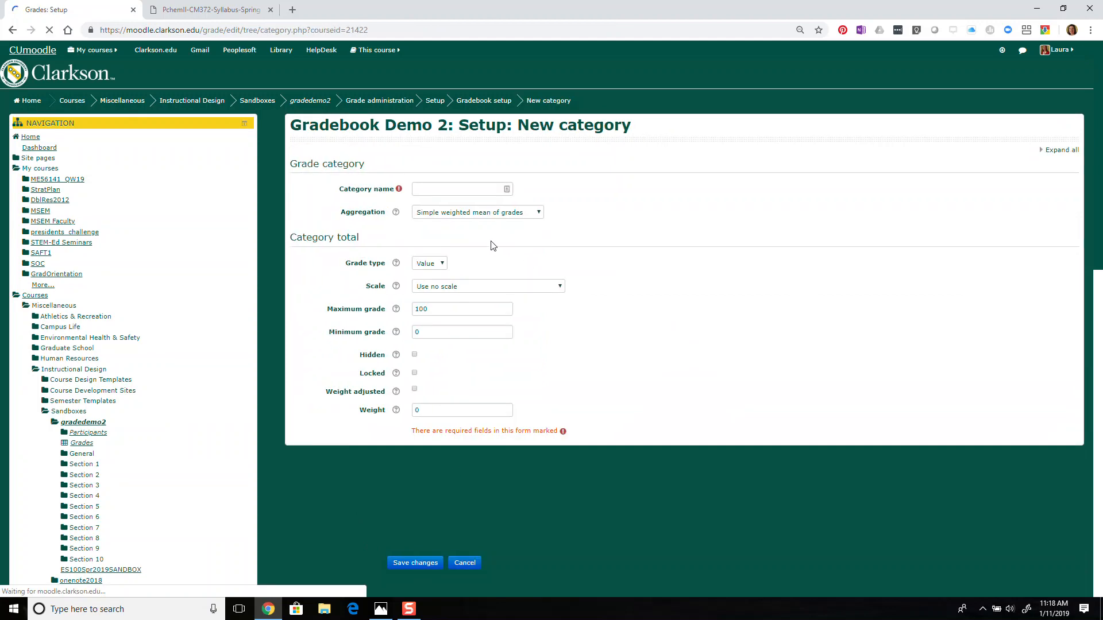
click(452, 190)
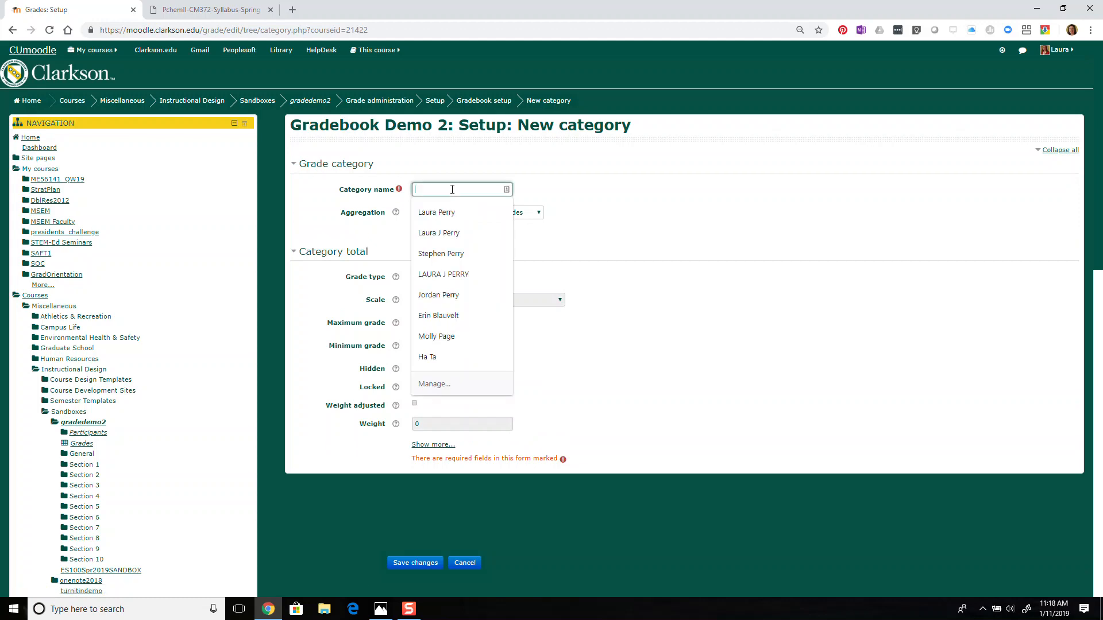
text(One Hour Exams)
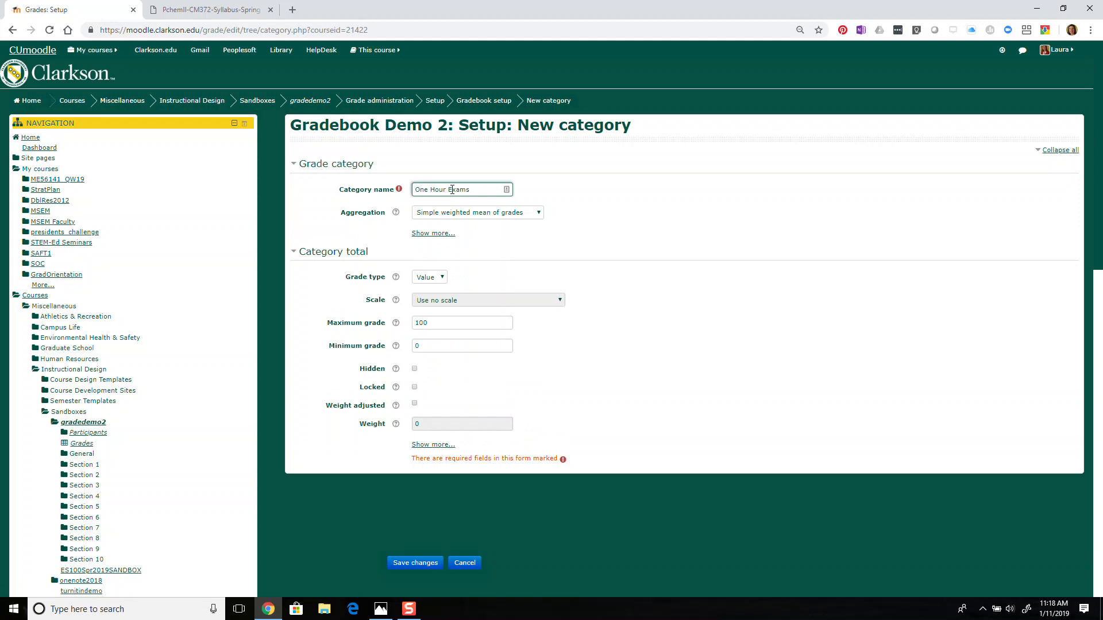
drag(434, 322, 412, 323)
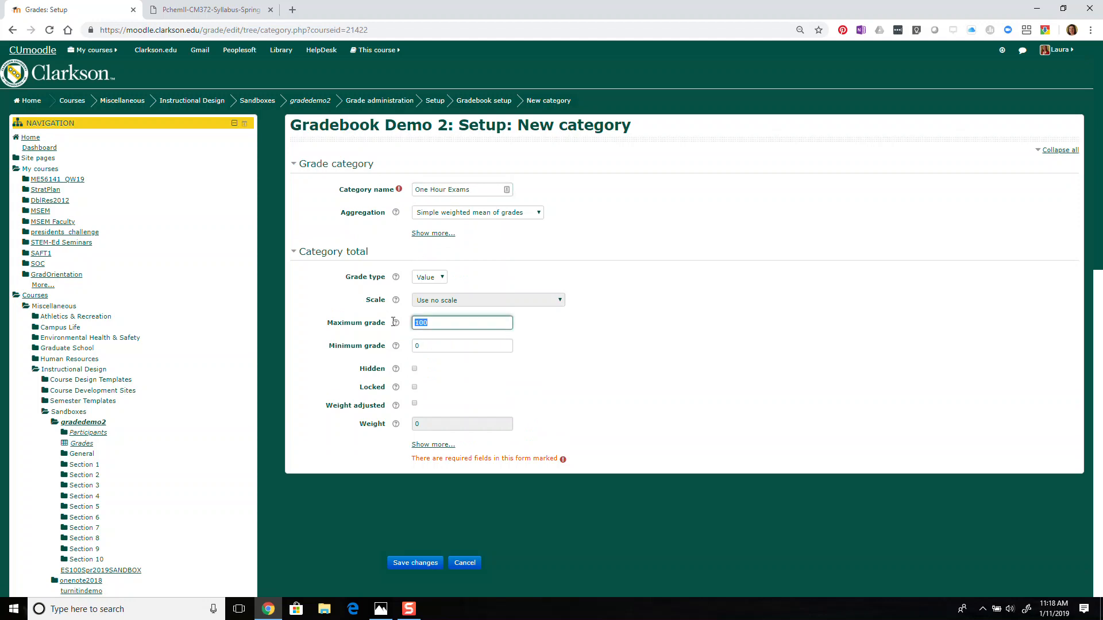
text(3)
click(419, 567)
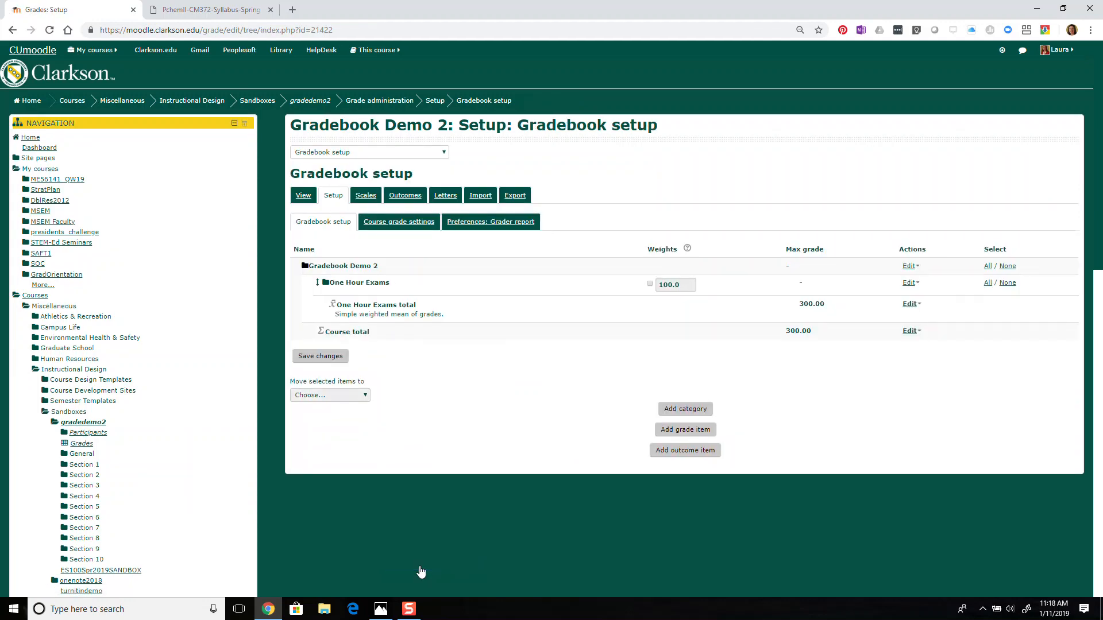
Add a grade category named Quizzes with a maximum grade of 100
click(685, 410)
click(702, 413)
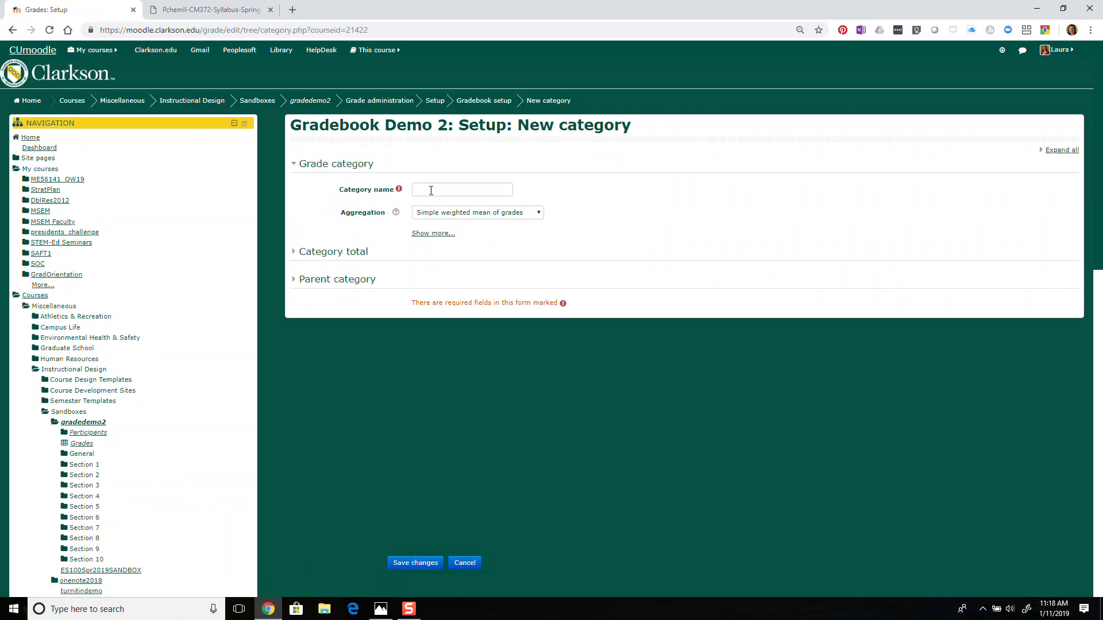
click(431, 190)
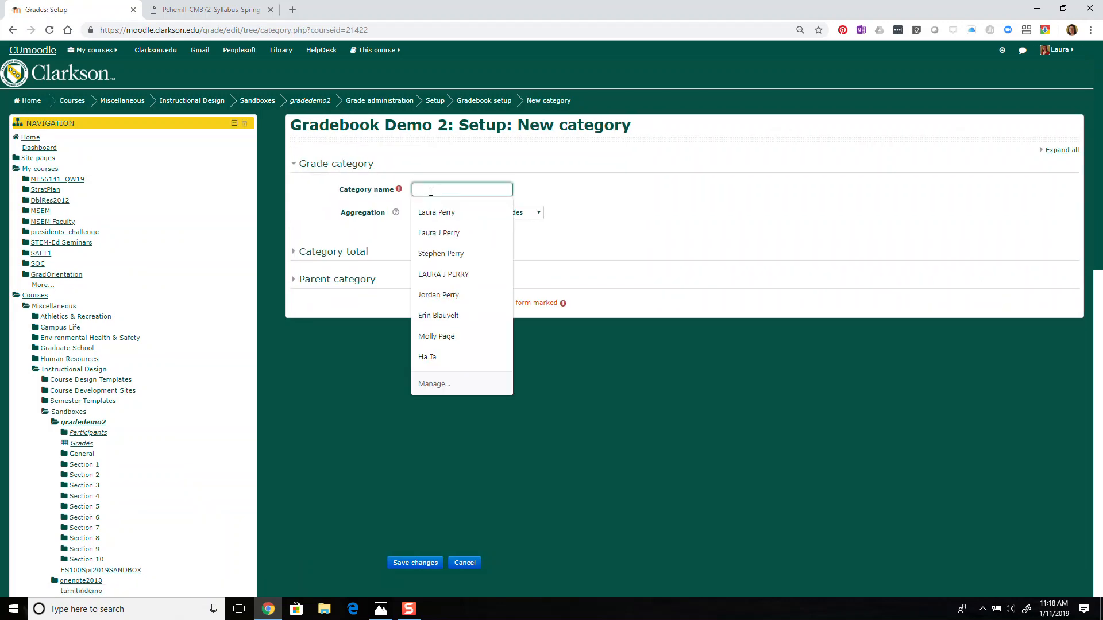
text(Quizzes)
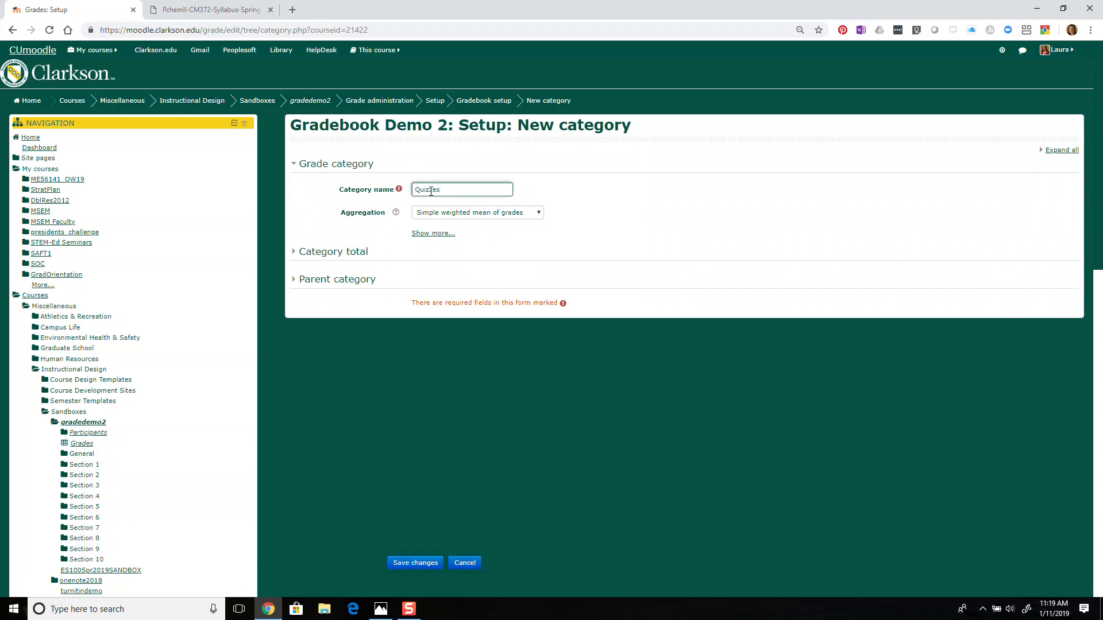
click(440, 234)
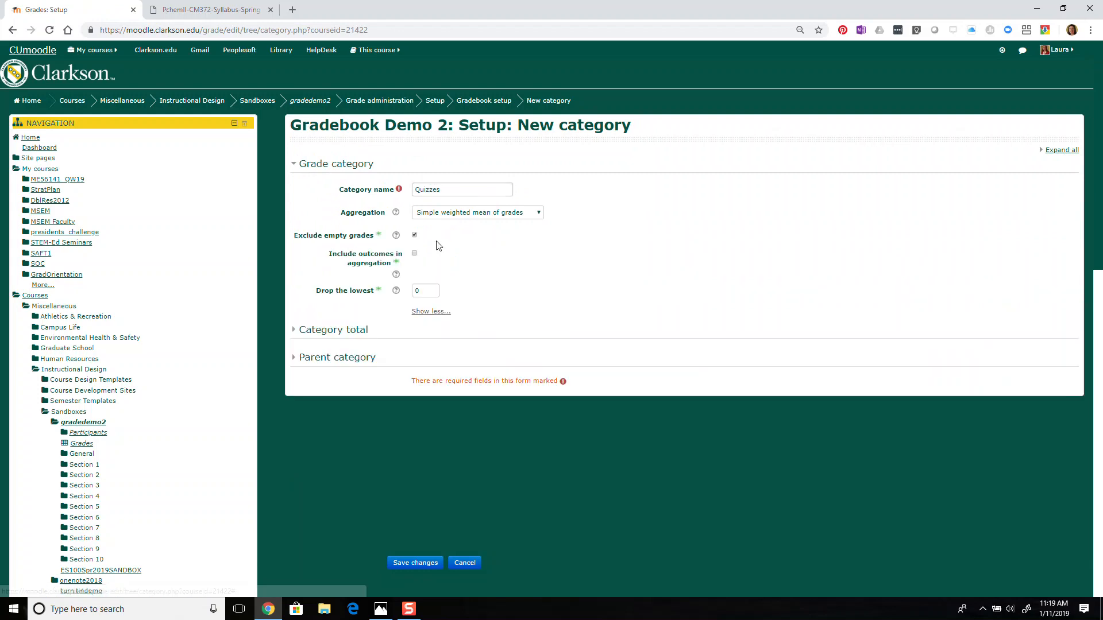
click(343, 338)
drag(434, 401, 386, 405)
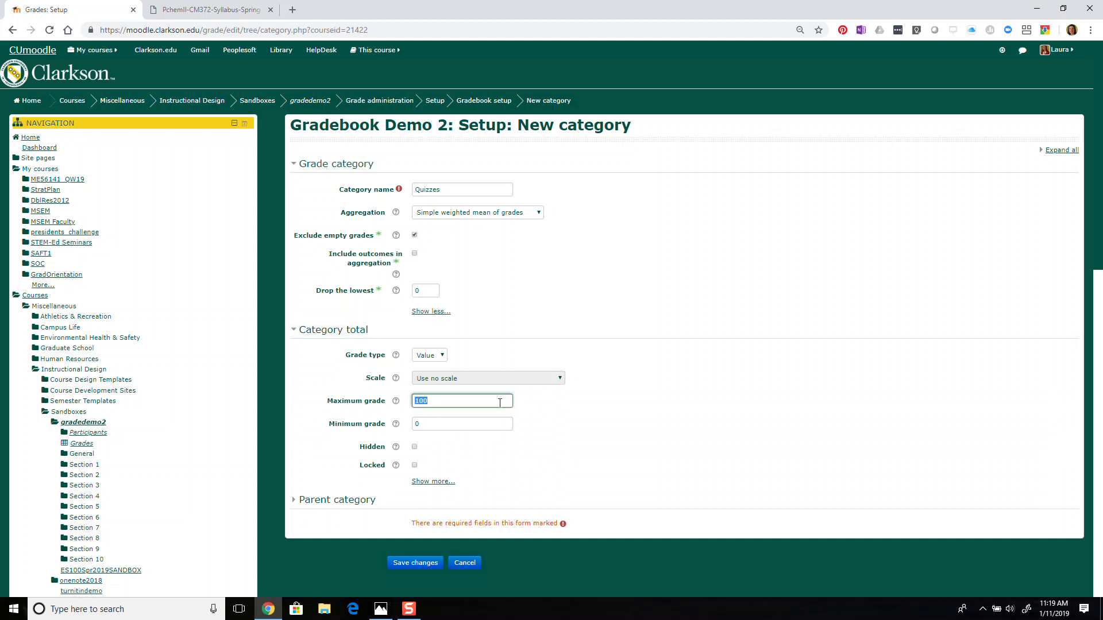
text(100)
click(420, 565)
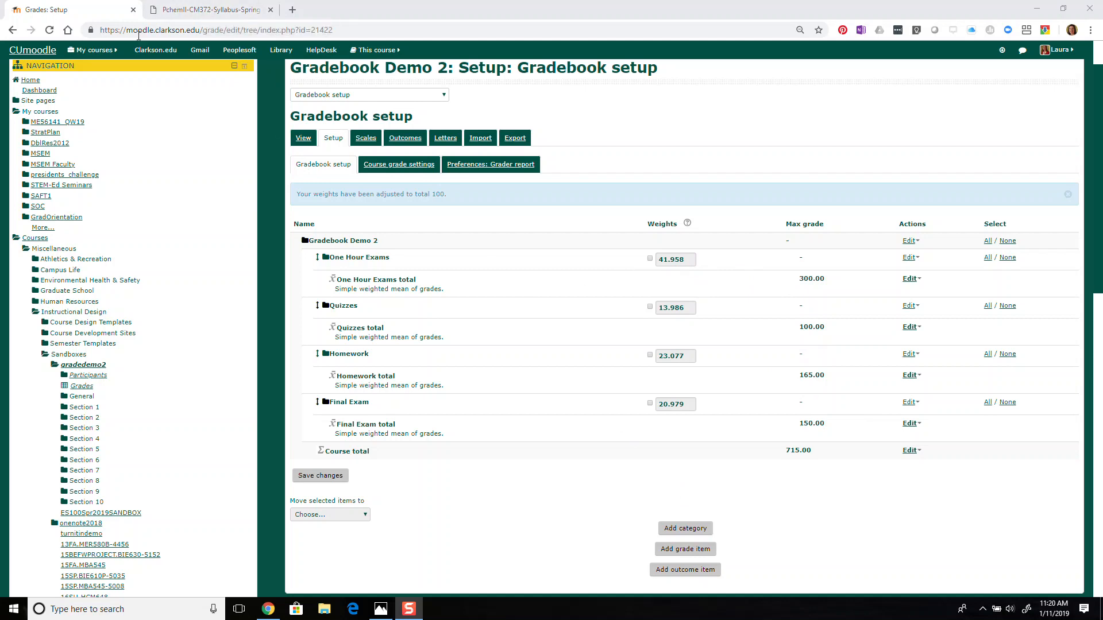
Compare the gradebook's category weights with the grading breakdown and quiz schedule in the PchemII-CM372 syllabus PDF
click(207, 10)
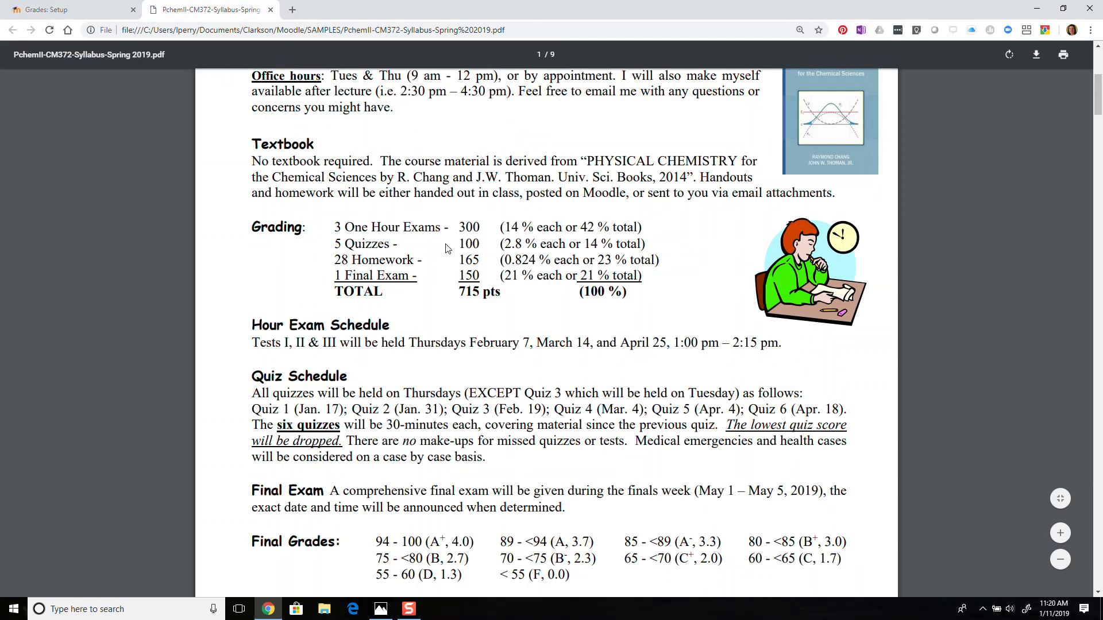
click(69, 10)
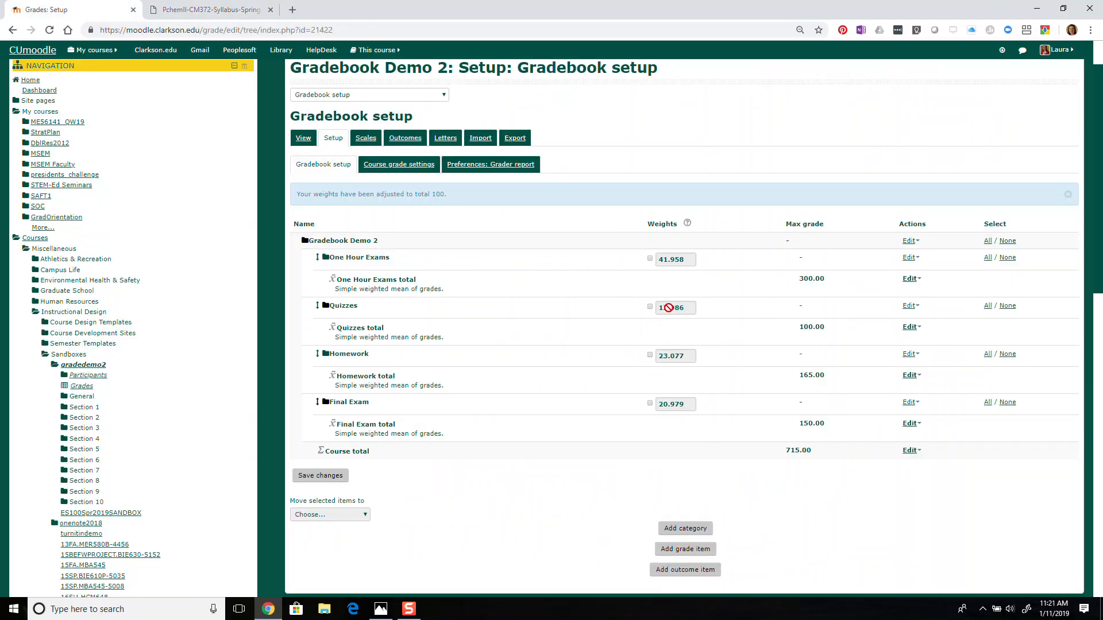
click(224, 11)
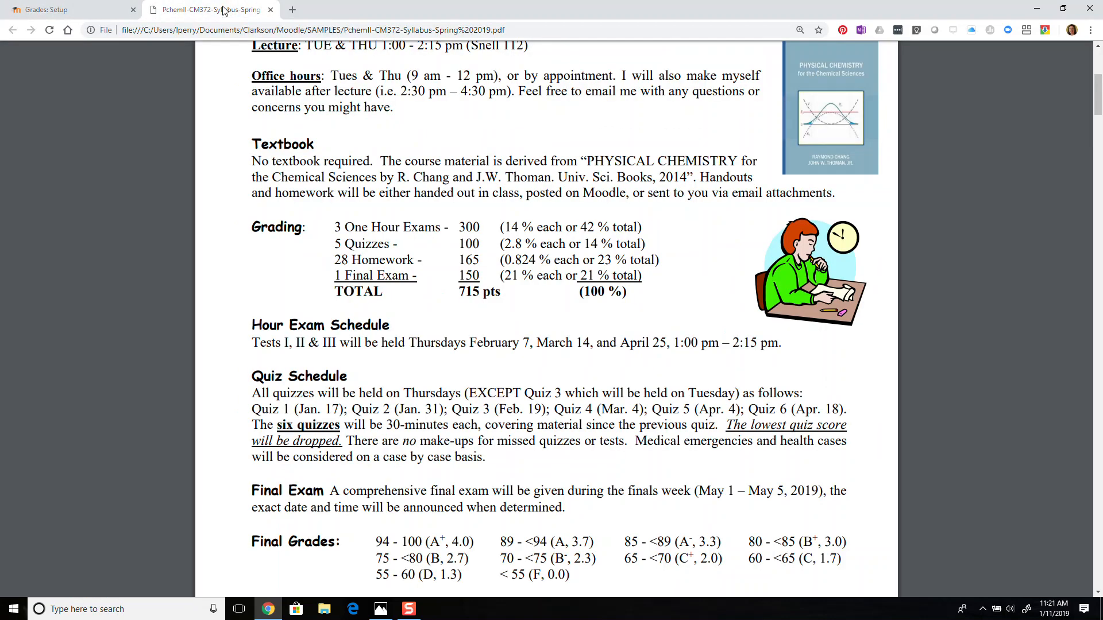
click(89, 11)
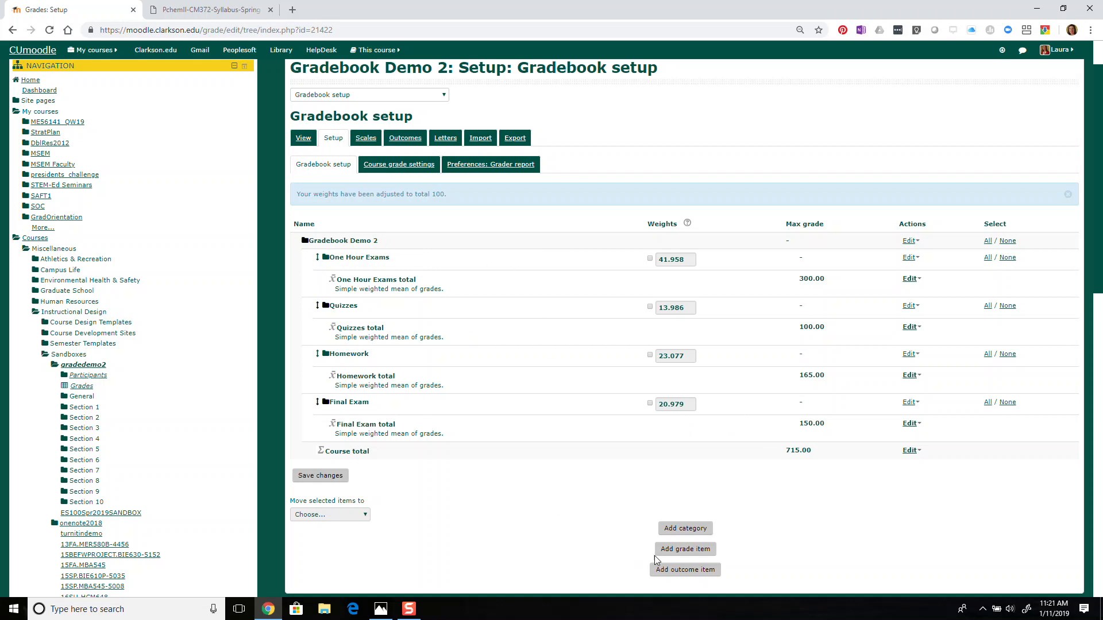
Add a grade item named One Hour Exam 1 to the One Hour Exams category
click(693, 553)
click(703, 554)
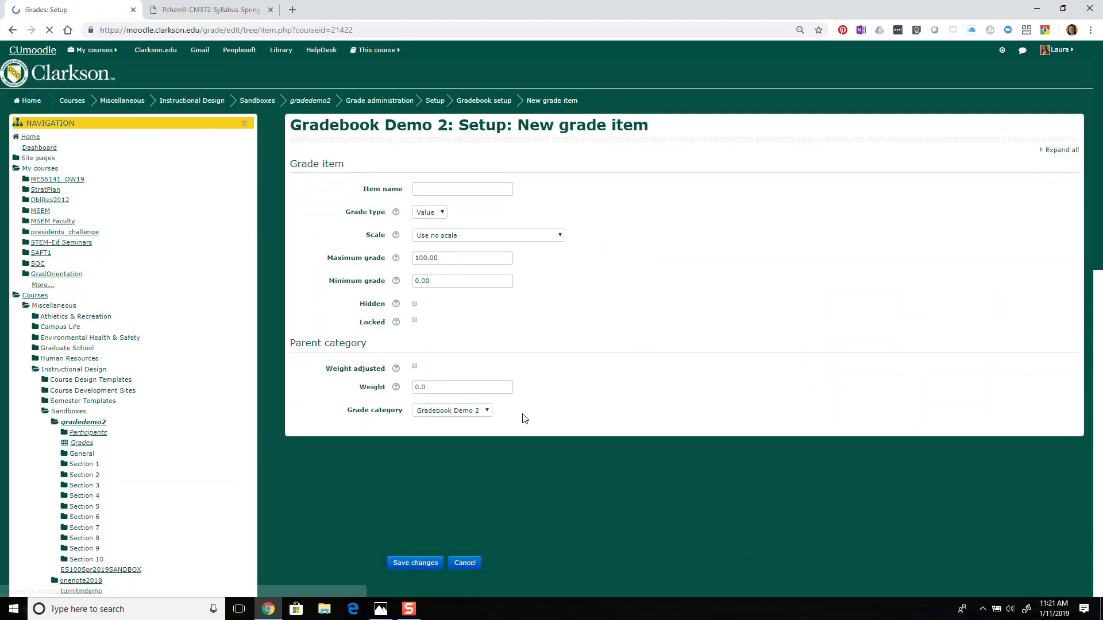
click(427, 189)
text(On)
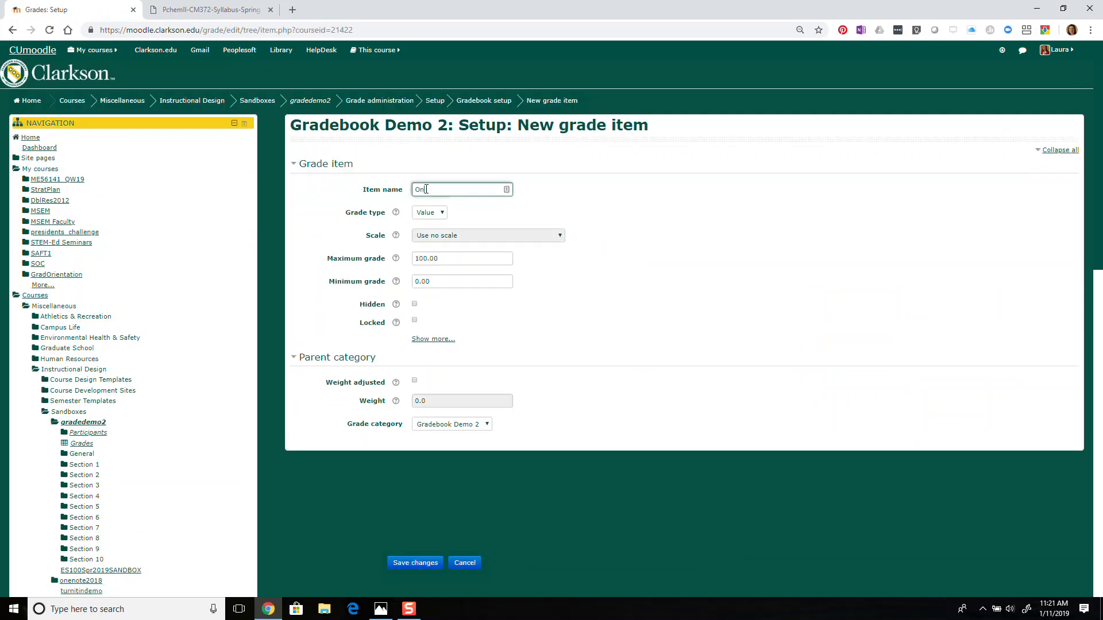
text(e Hour Exam 1)
click(447, 430)
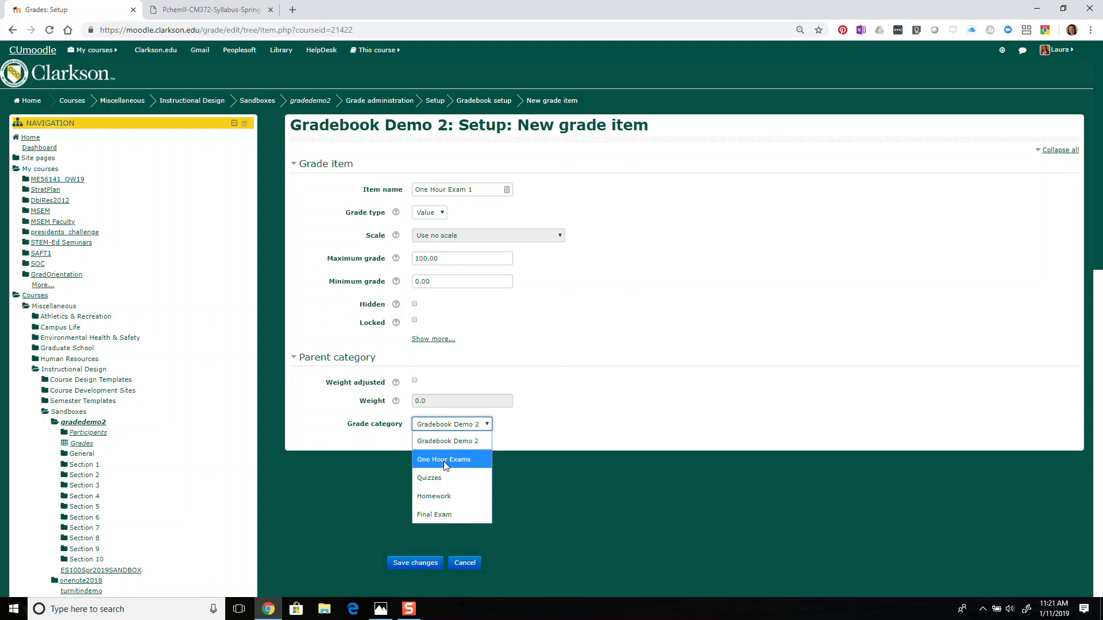
click(444, 460)
click(419, 564)
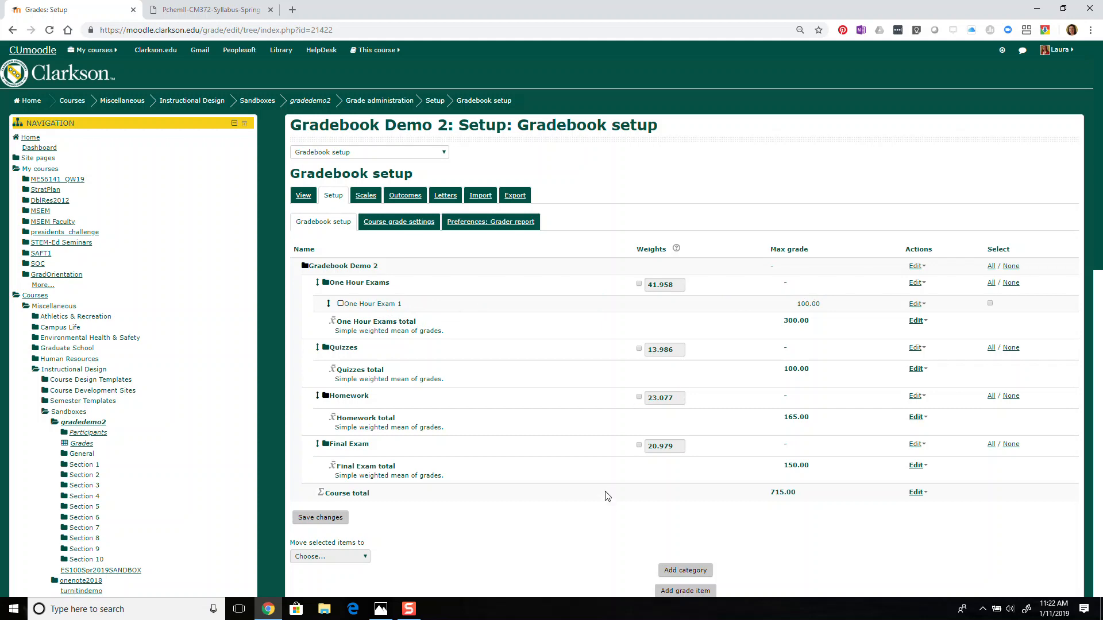
Add a grade item named One Hour Exam 2 to the One Hour Exams category
click(706, 592)
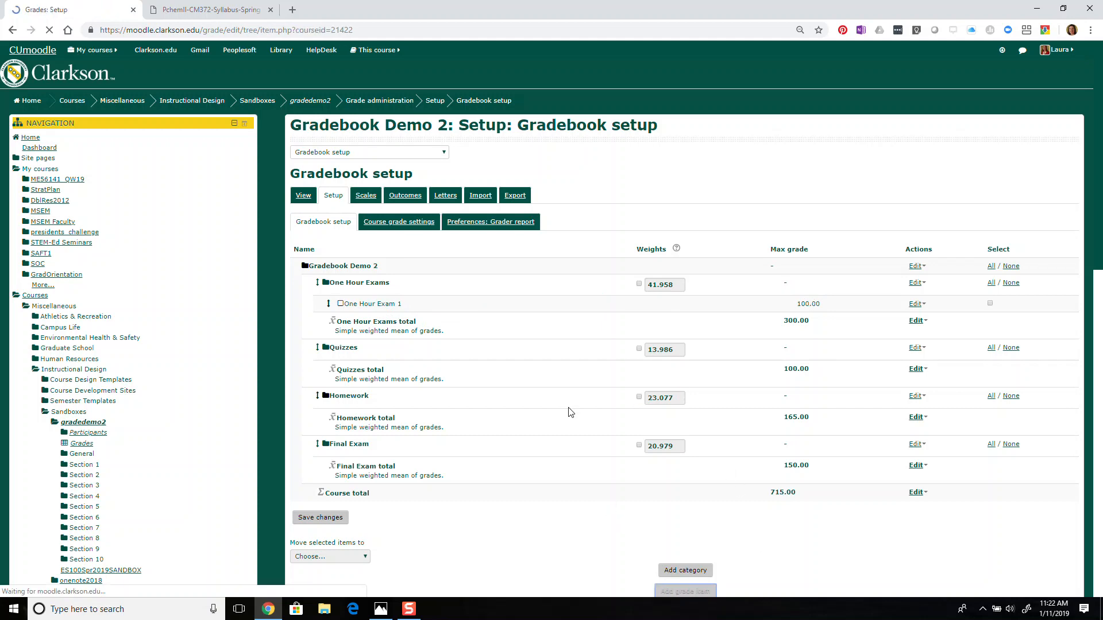
click(442, 188)
text(One Hour Exam 2)
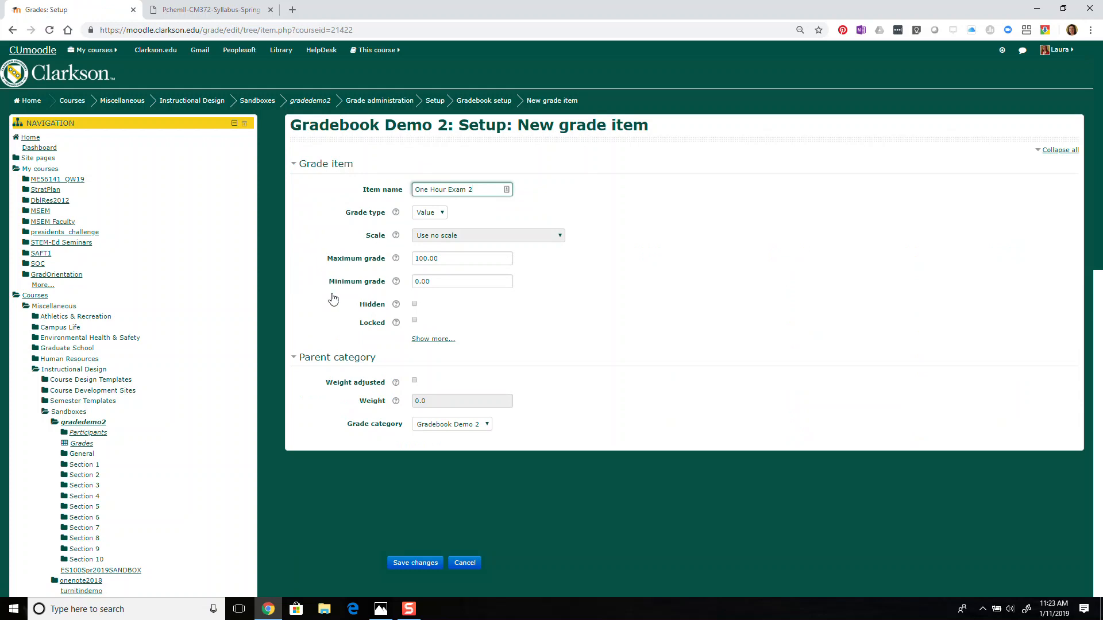
click(446, 425)
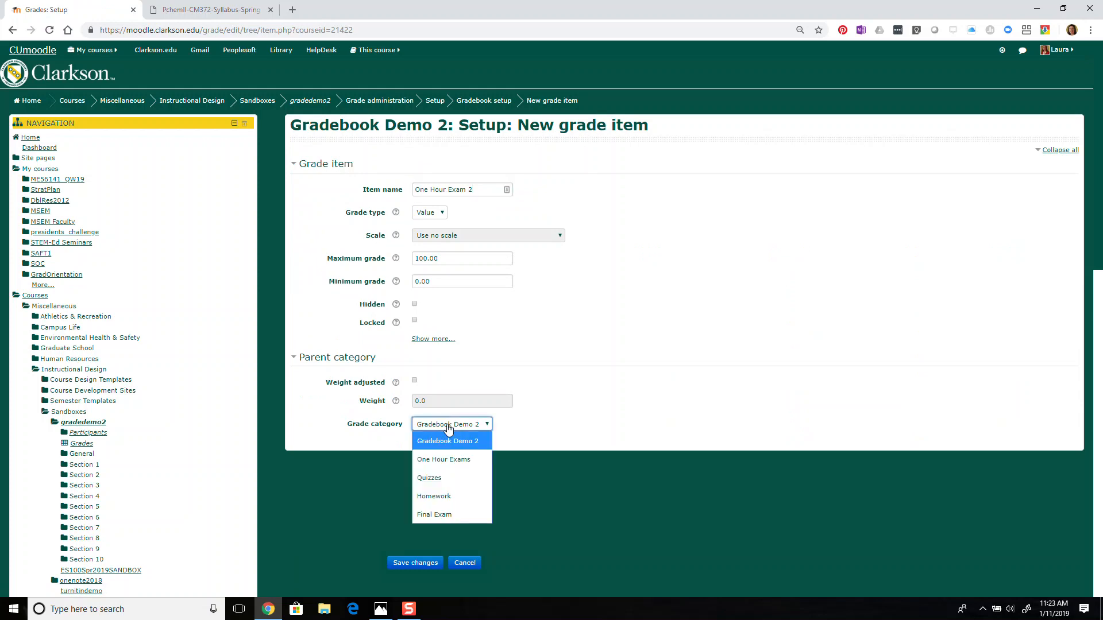
click(457, 463)
click(417, 562)
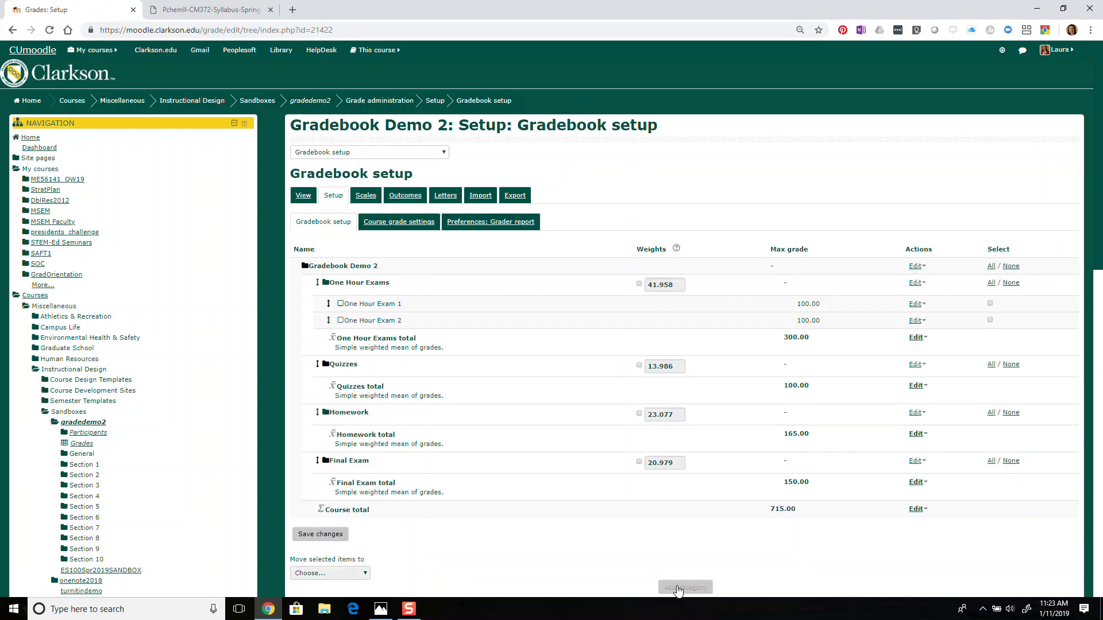
Add a grade item named One Hour Exam 3 to the One Hour Exams category
scroll(746, 577, down, 2)
click(687, 492)
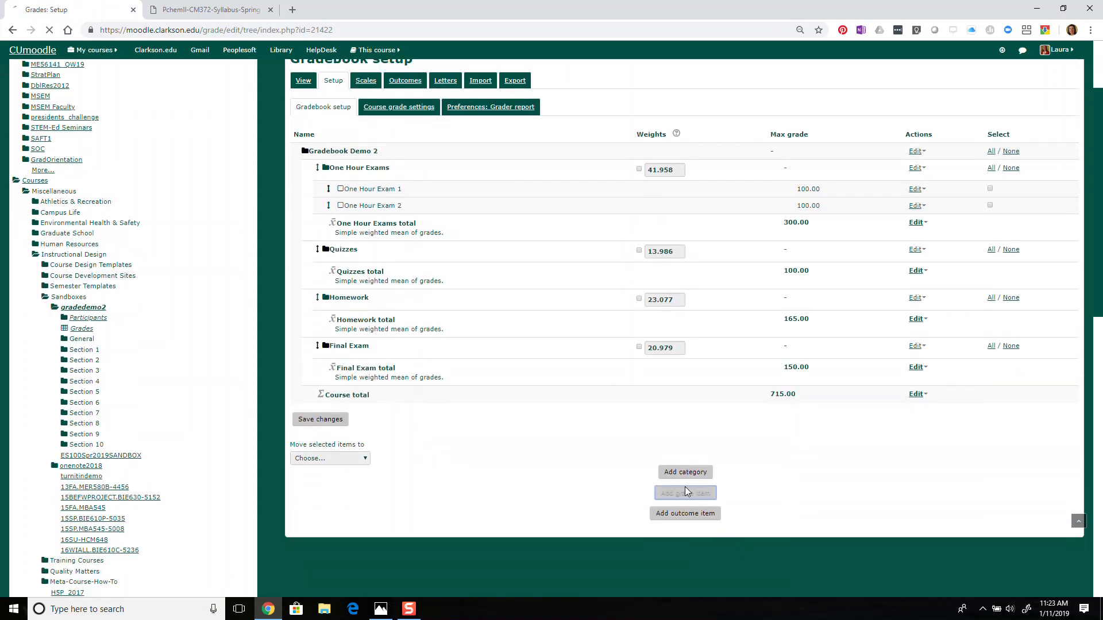
click(431, 191)
text(One Hour Exam 3)
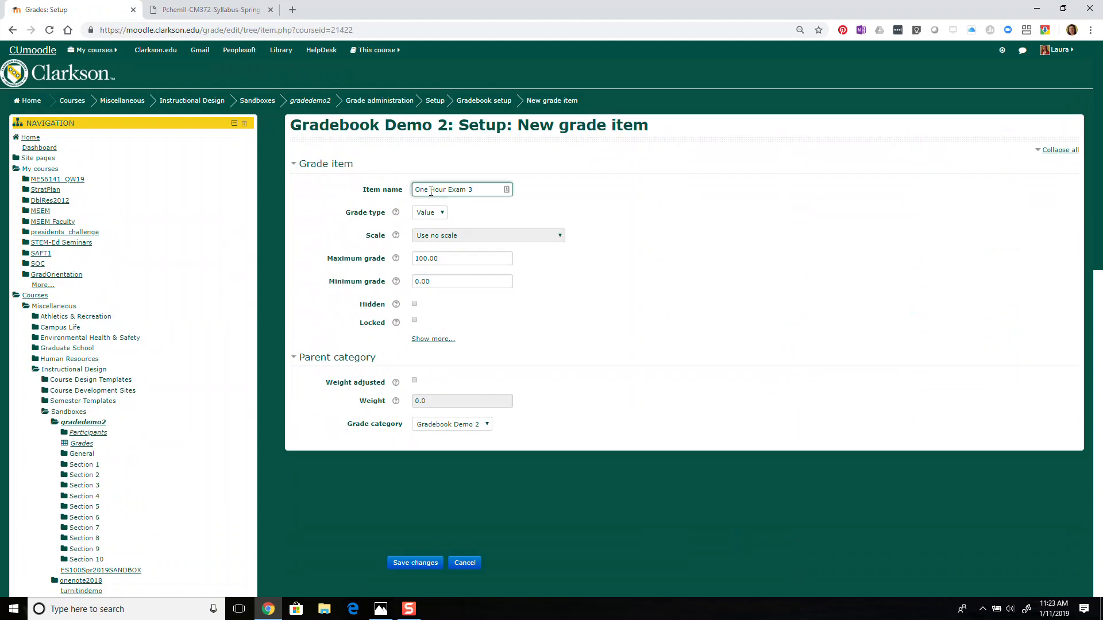
click(459, 427)
click(453, 457)
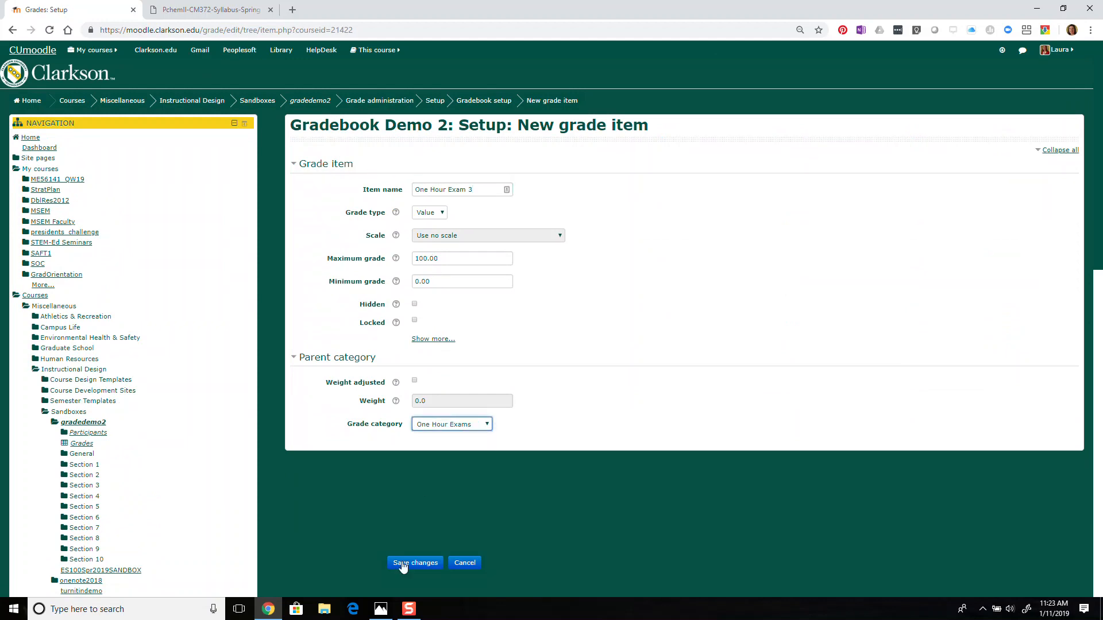
click(405, 563)
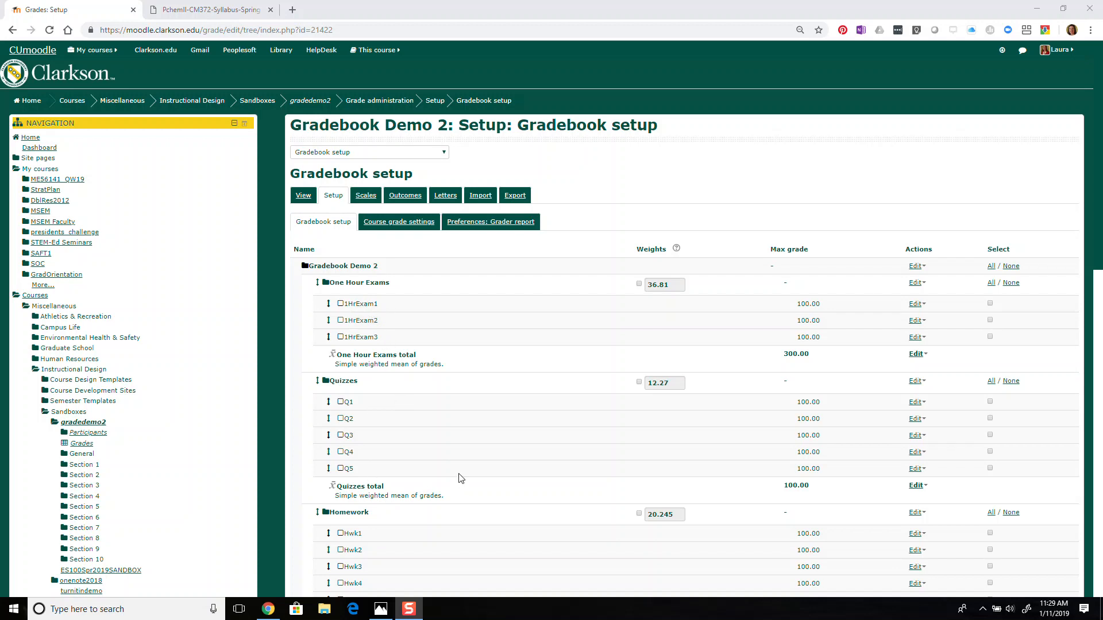
Review the grade items under each category down to the course total
scroll(440, 492, down, 2)
scroll(440, 492, down, 2)
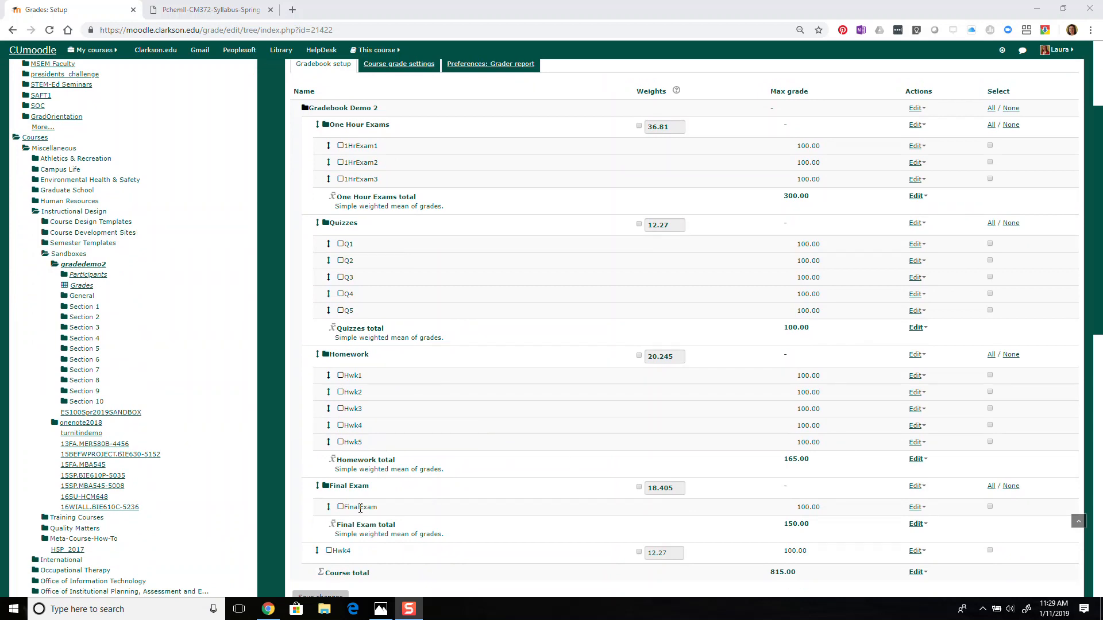
Delete the stray Hwk4 grade item that sits outside the categories, just above the course total
scroll(381, 514, down, 1)
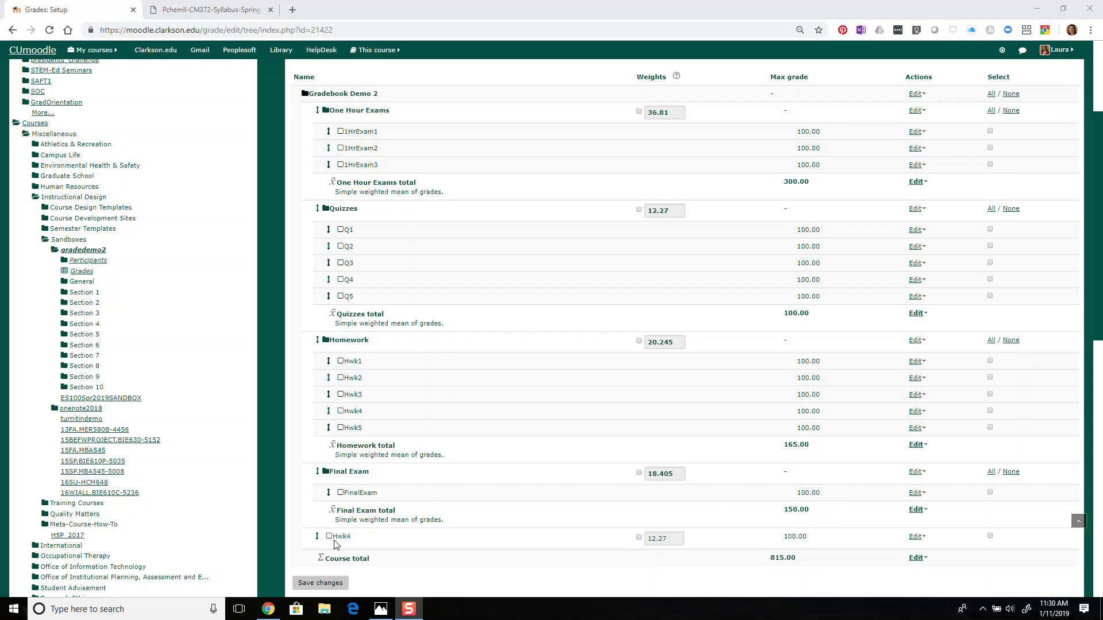
click(916, 537)
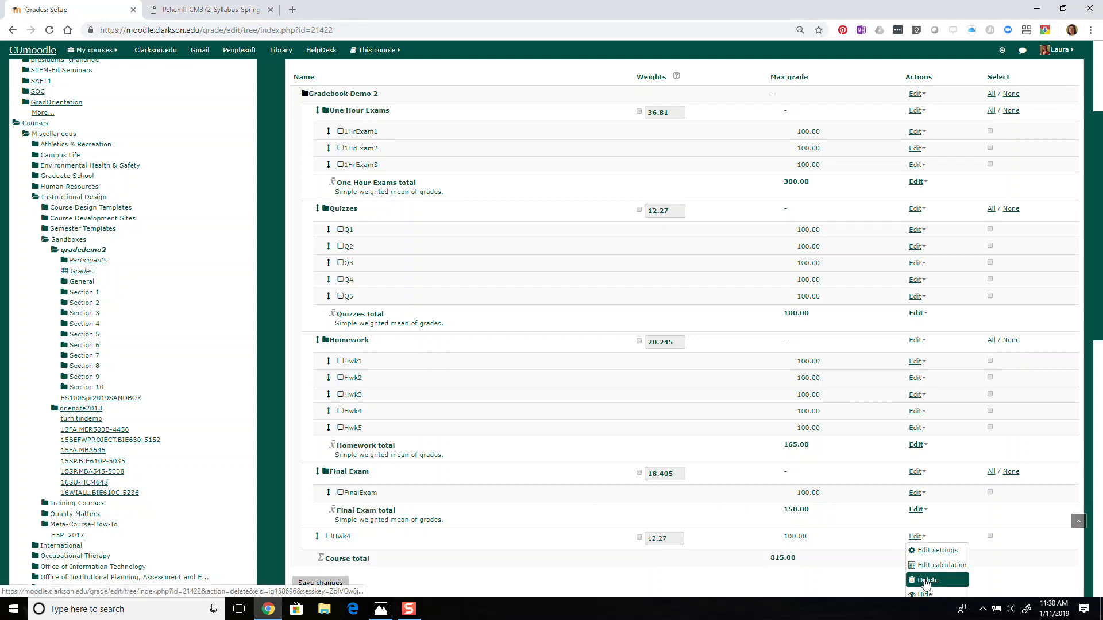
click(925, 581)
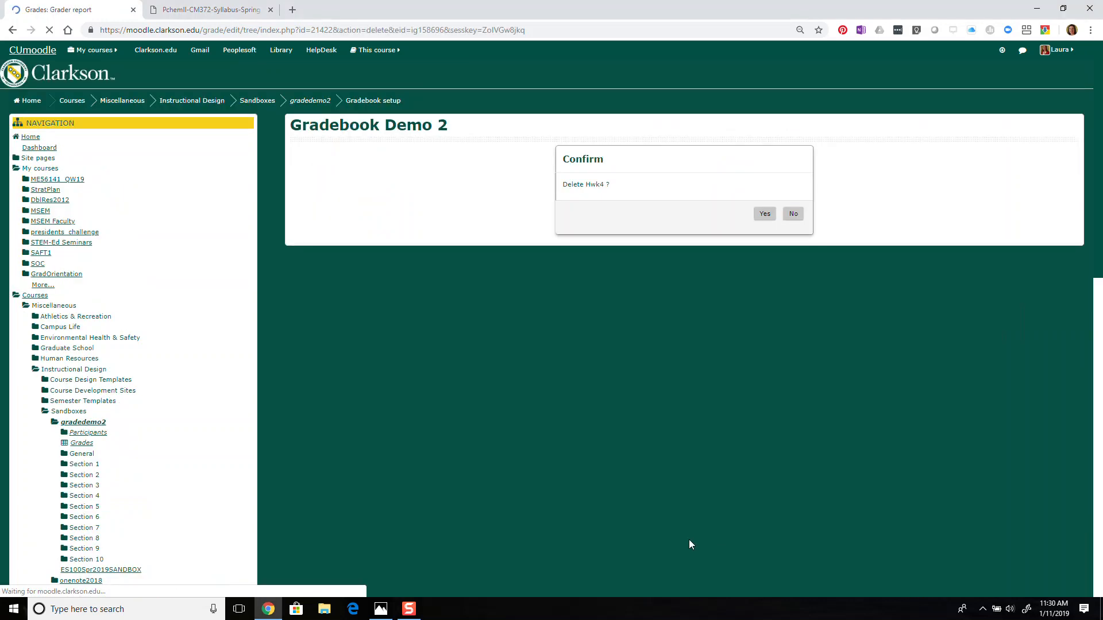
click(758, 215)
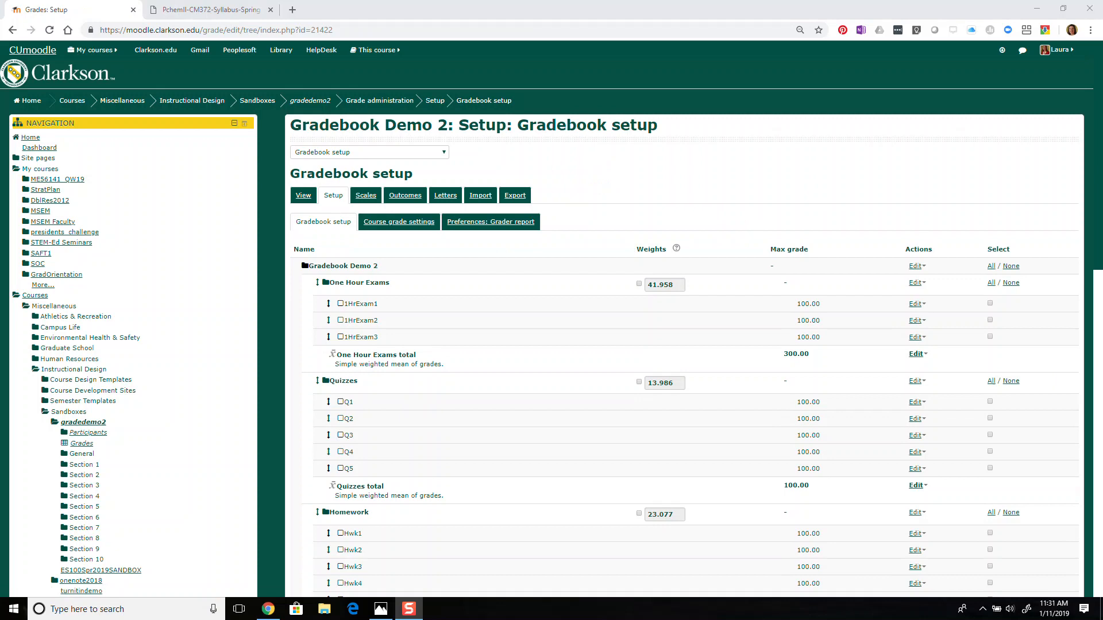
Open the enrolled student's user report from the grader report and review the grade ranges down to the course total
click(300, 198)
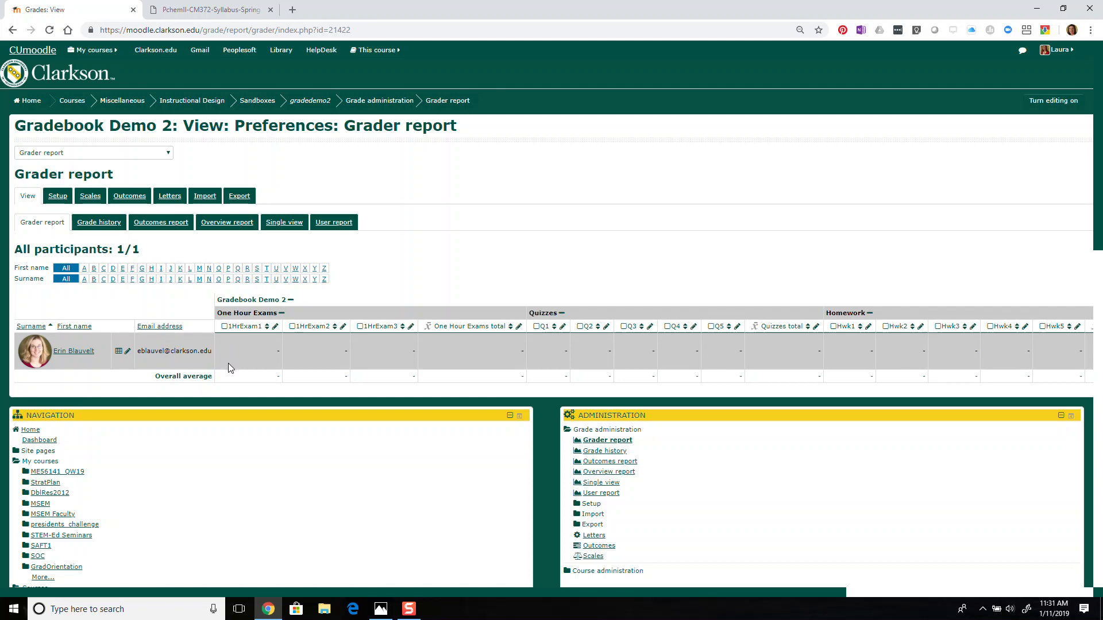
click(118, 356)
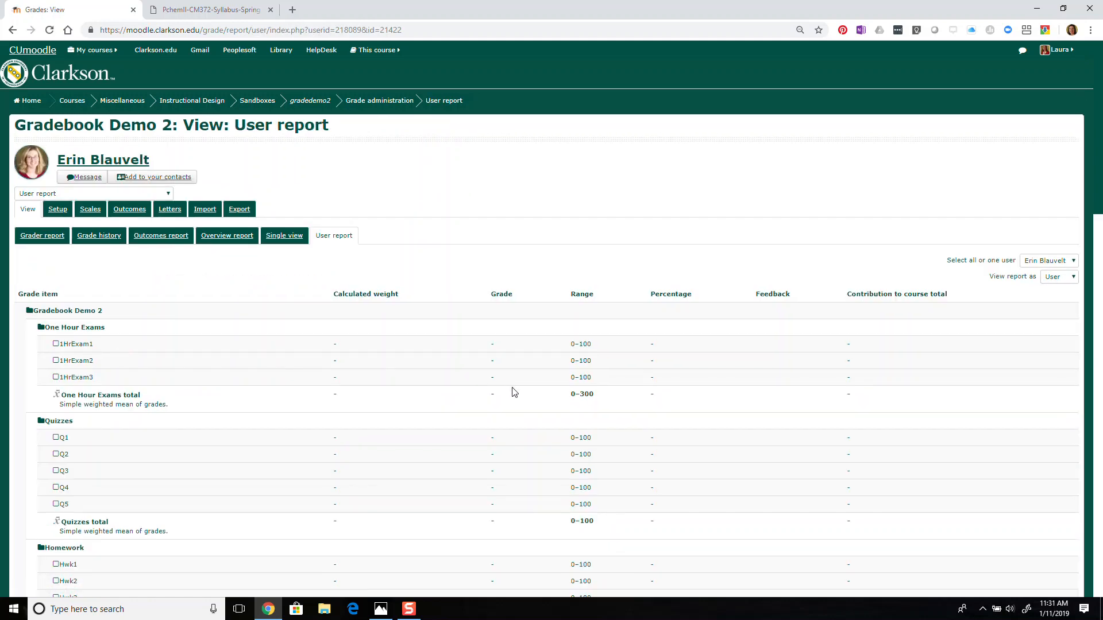
scroll(514, 392, down, 1)
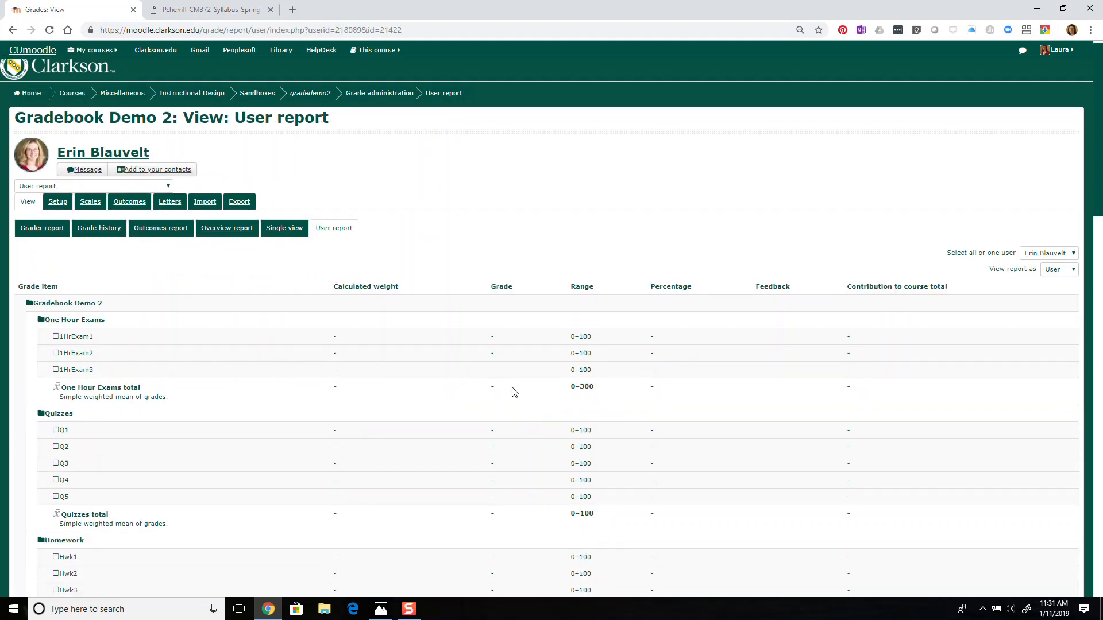
scroll(514, 393, down, 1)
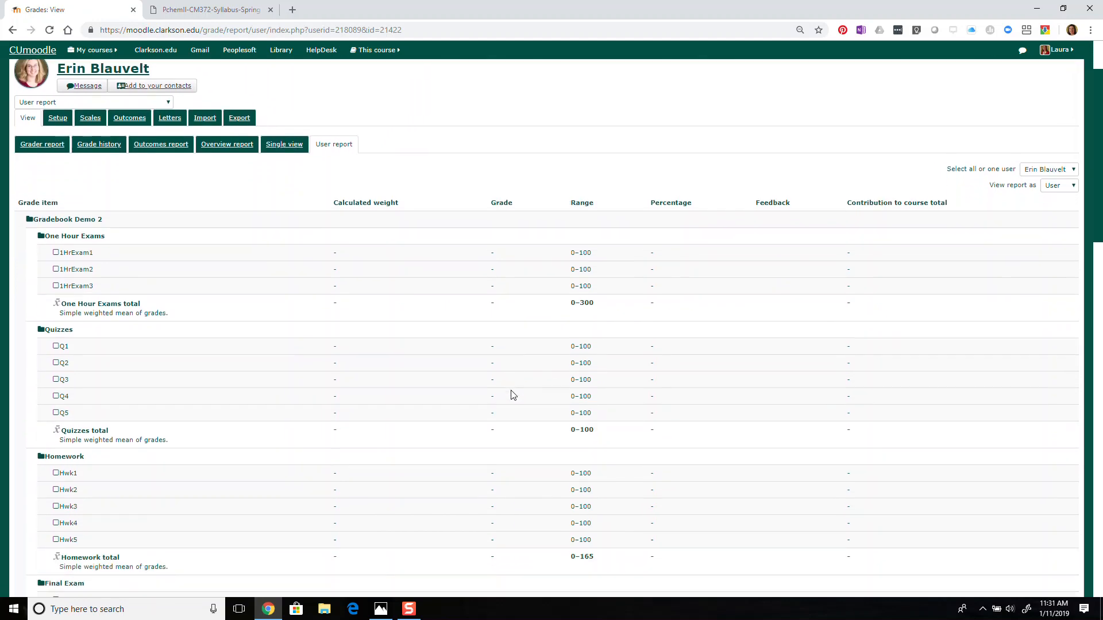
scroll(514, 395, down, 1)
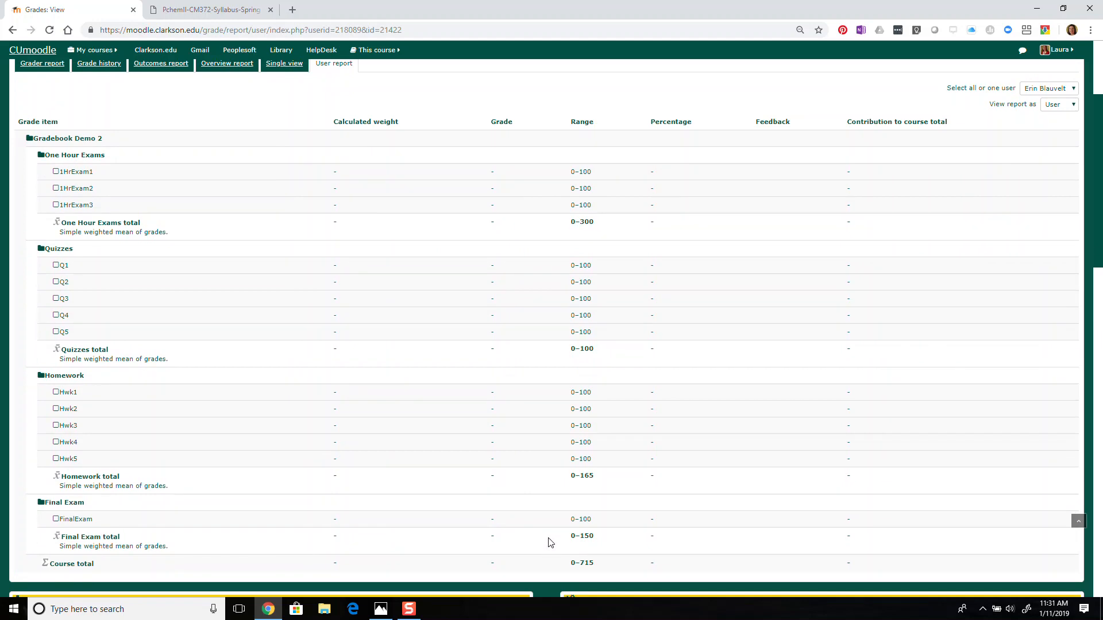
scroll(546, 528, up, 3)
Turn on editing in the grader report and collapse the One Hour Exams and Quizzes categories to their totals
click(43, 237)
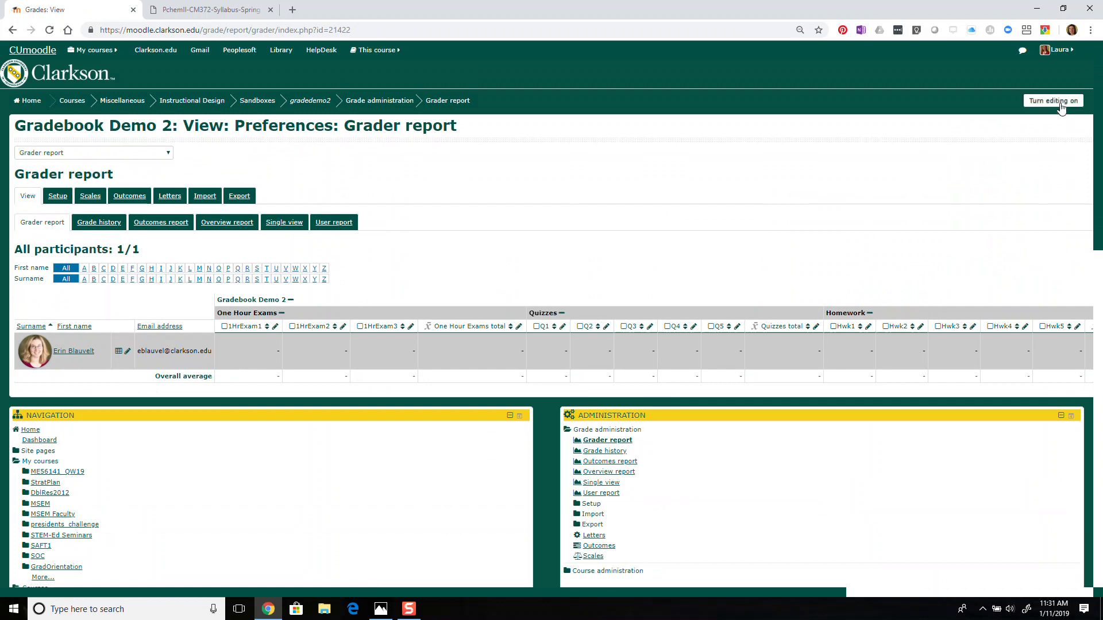
click(1063, 103)
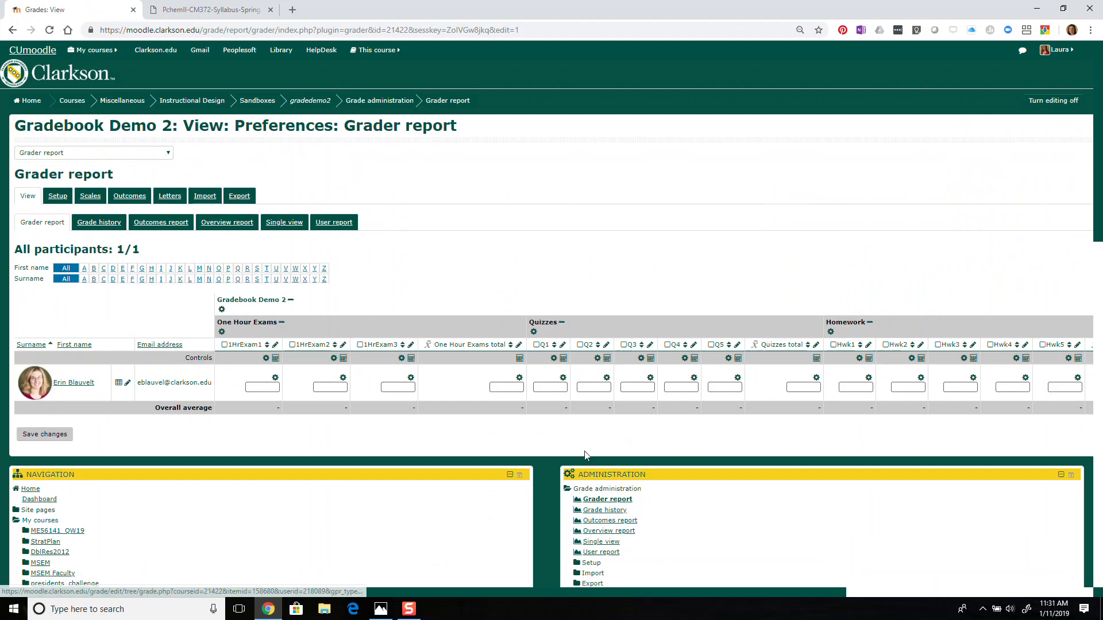
click(265, 388)
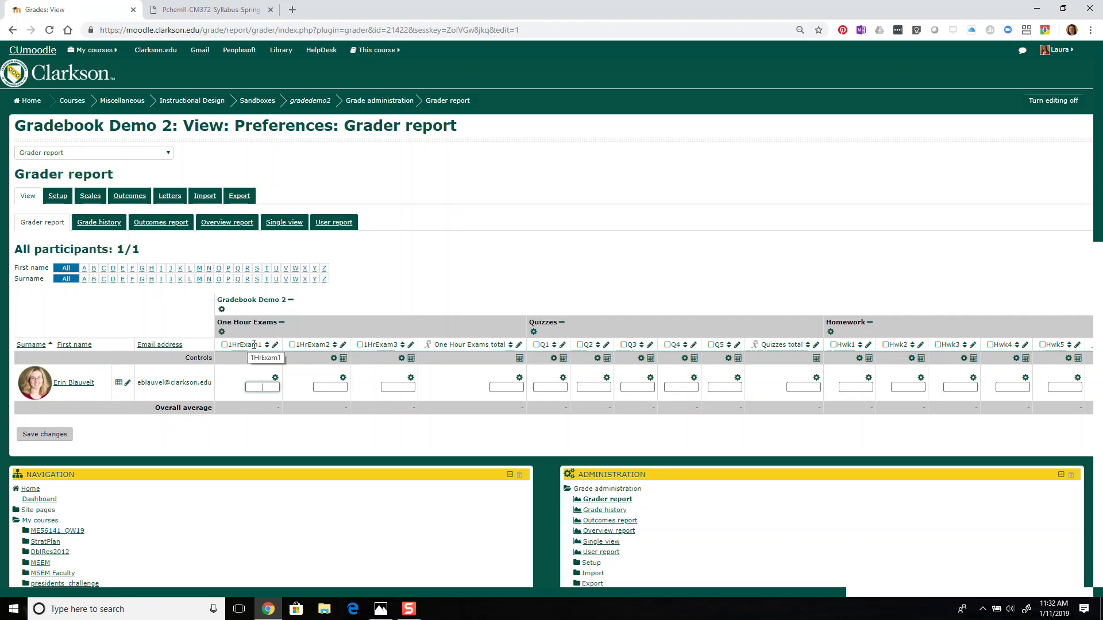
click(282, 324)
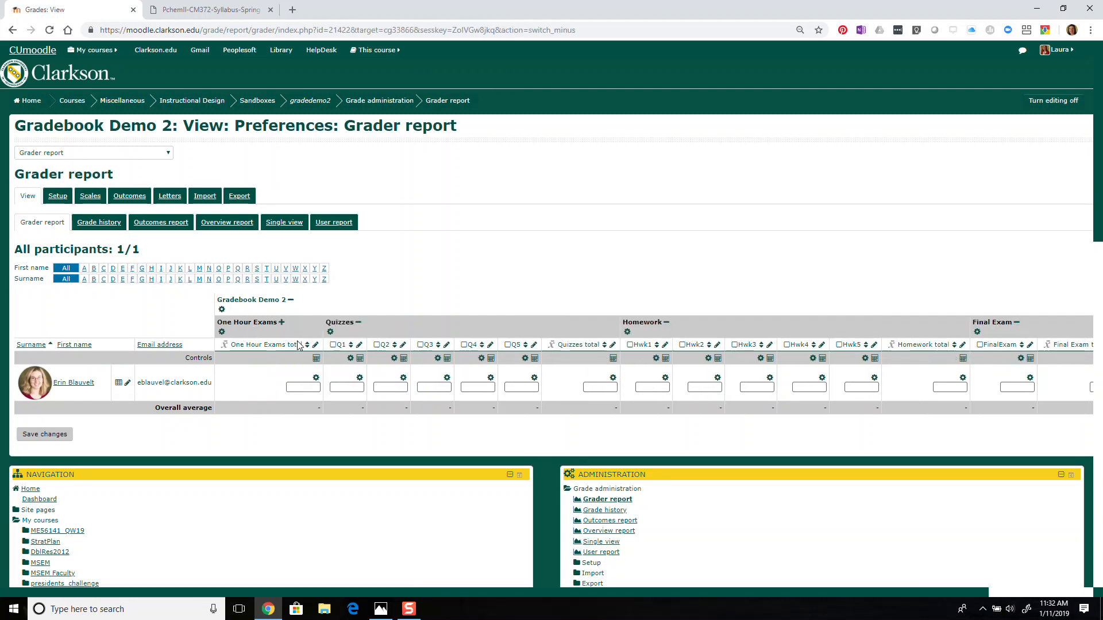
click(358, 323)
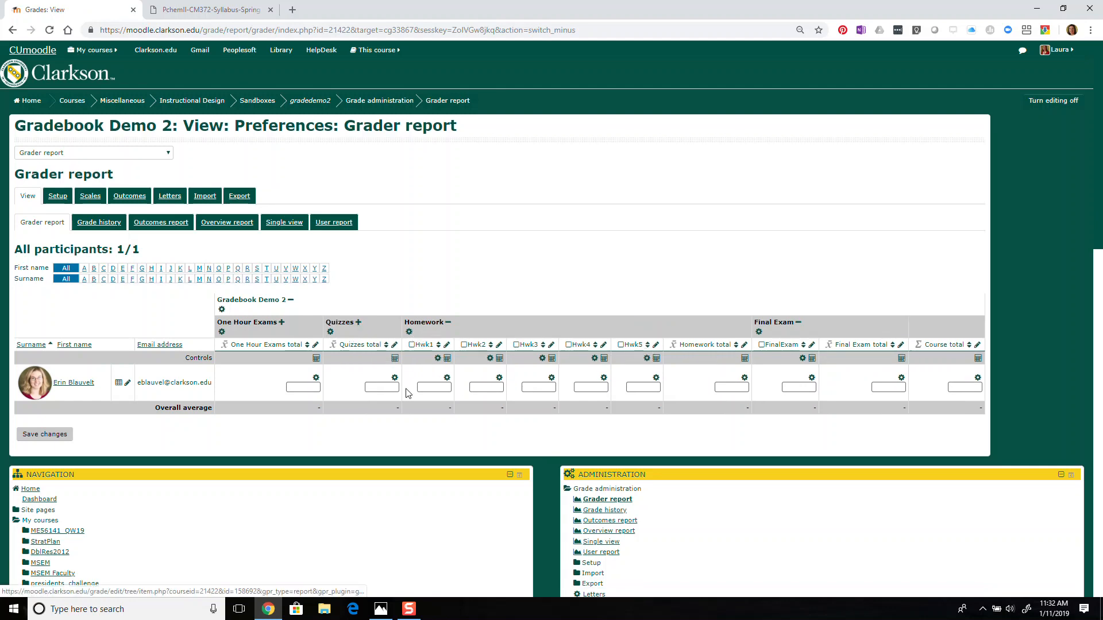
click(425, 387)
click(473, 387)
click(538, 387)
click(585, 388)
click(636, 388)
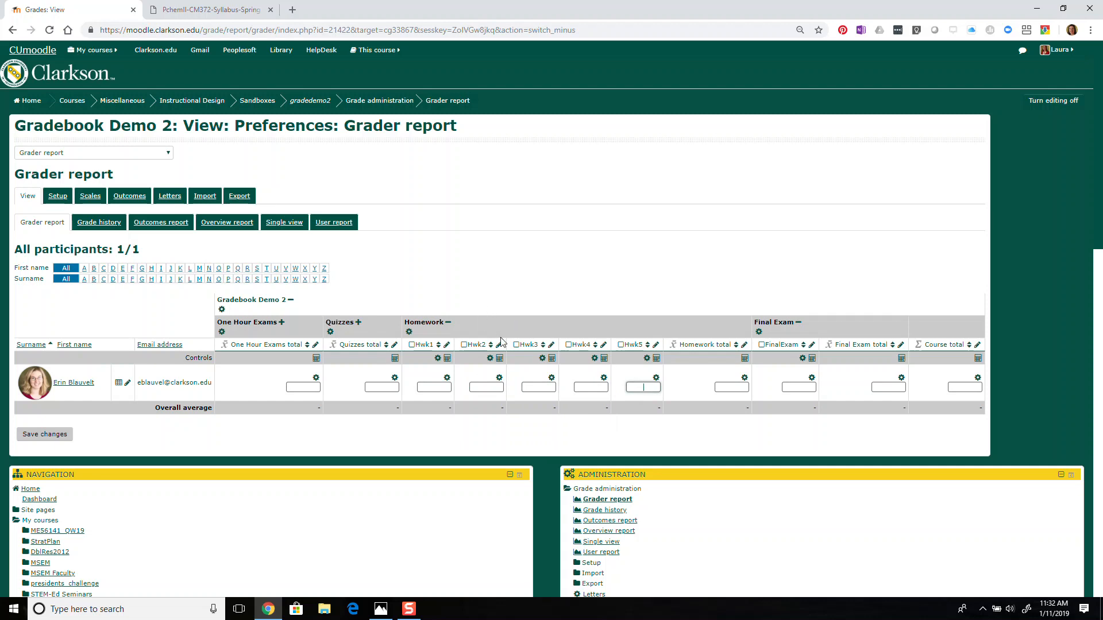
Enter a grade of 95 for the student on Q1 in the single view and save it
click(279, 227)
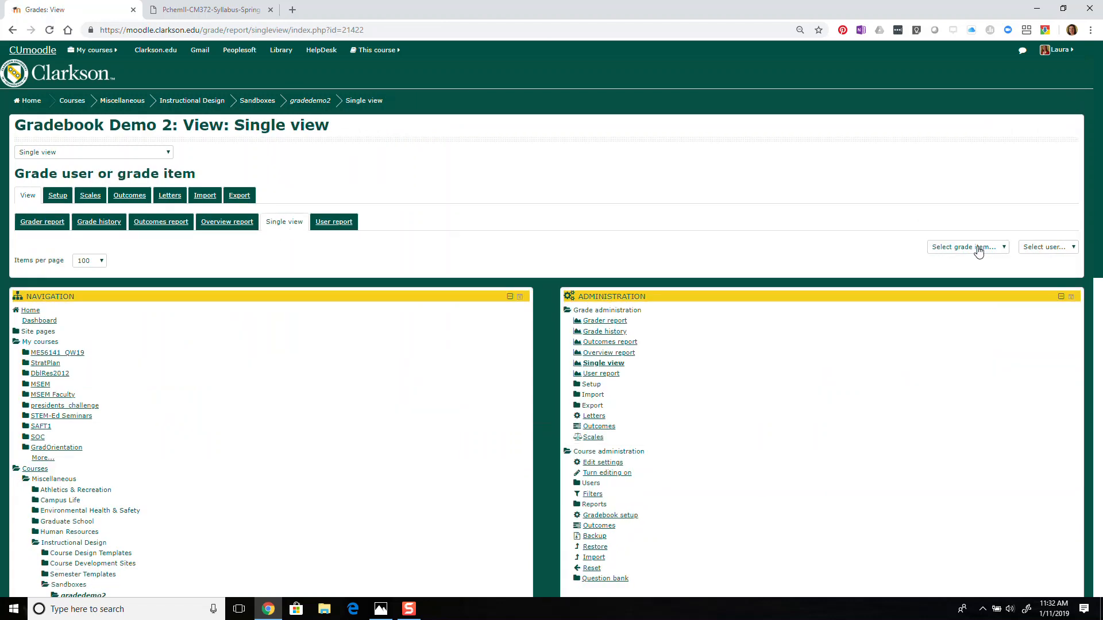
click(978, 248)
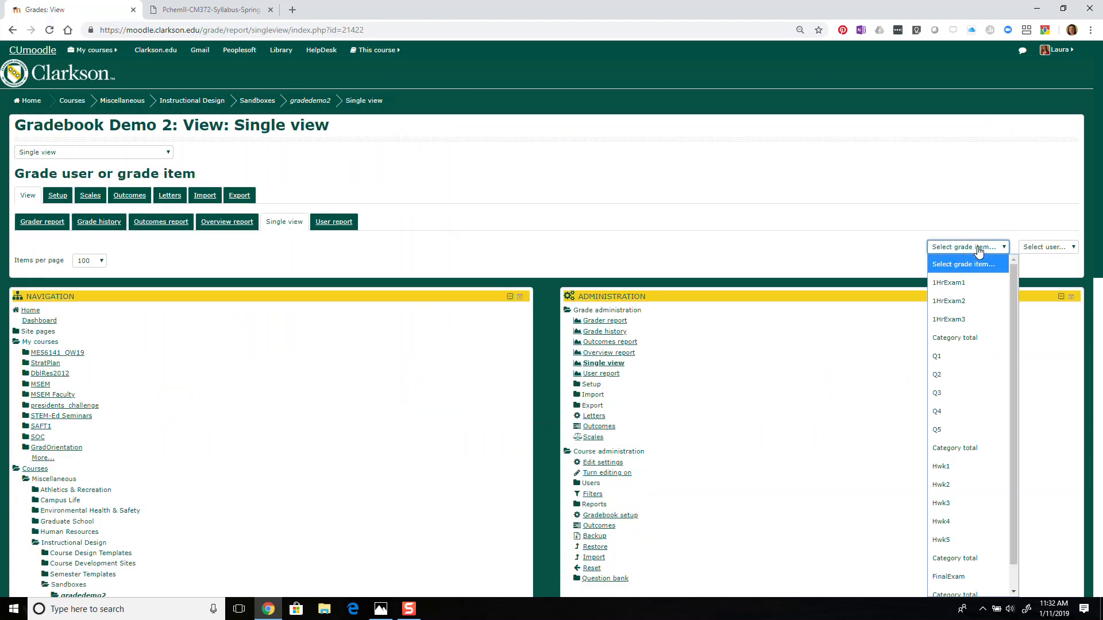
click(948, 357)
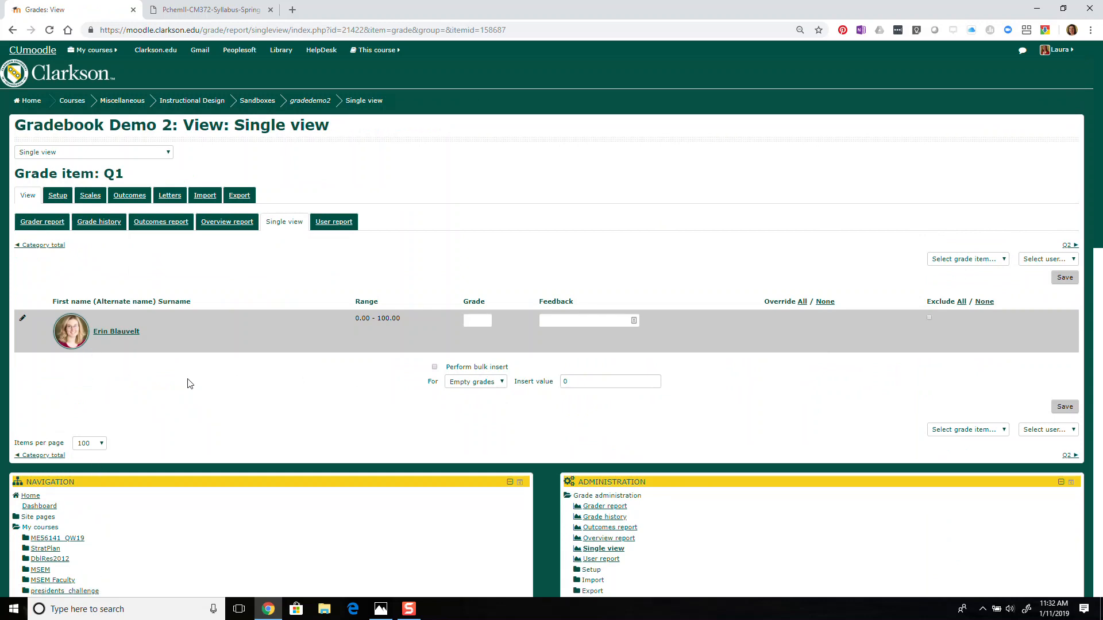
click(483, 320)
click(1063, 409)
click(1057, 406)
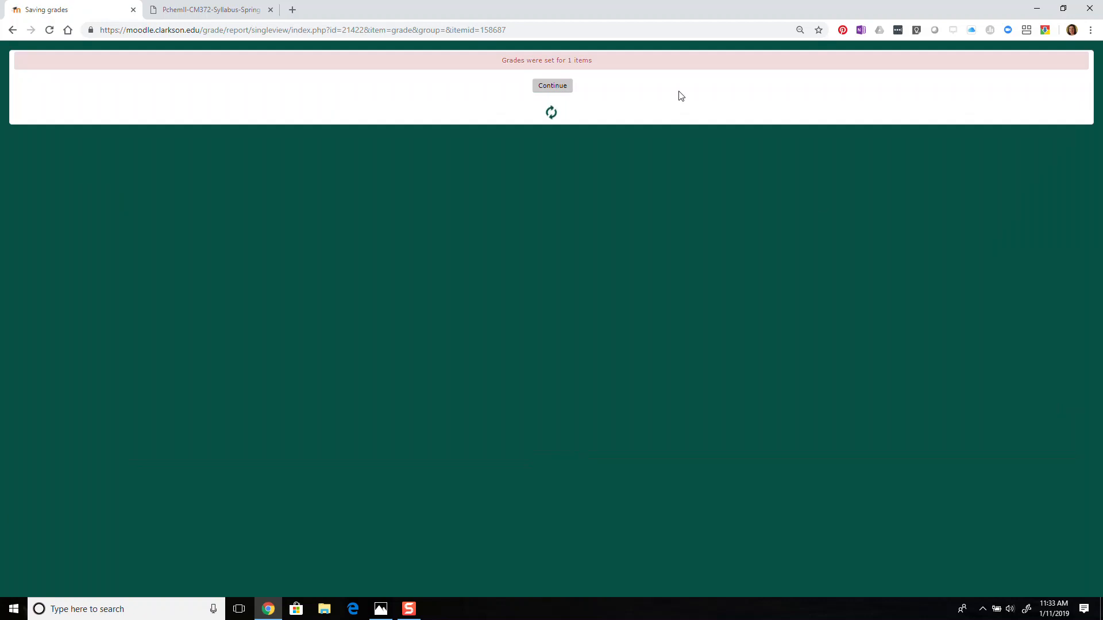
click(566, 89)
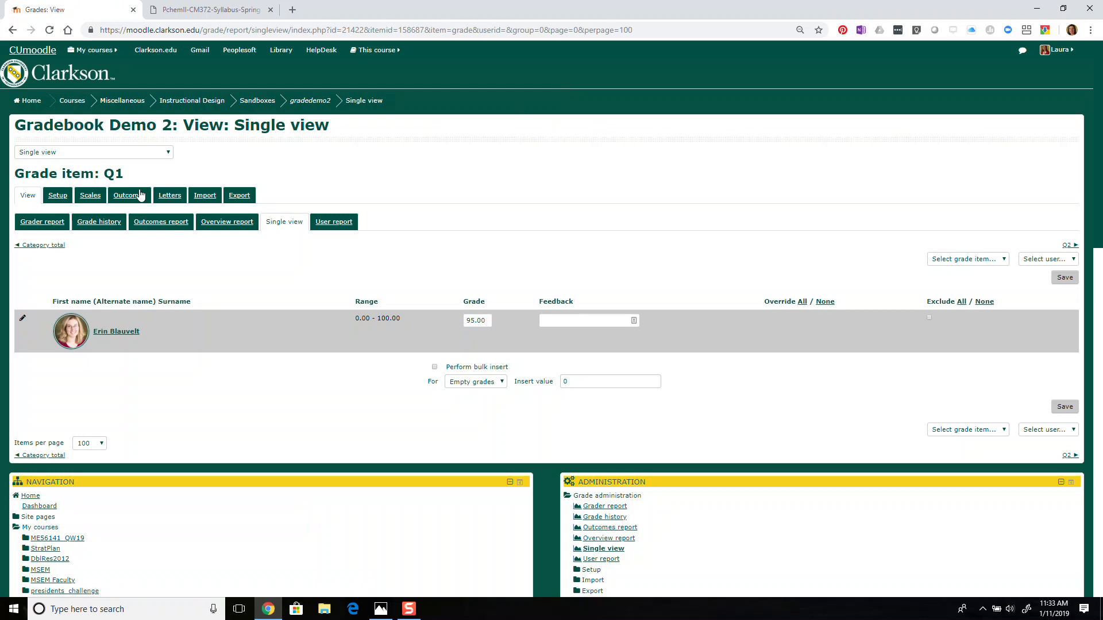
Return to the grader report and expand the Quizzes category to show both its individual quizzes and its total
click(37, 227)
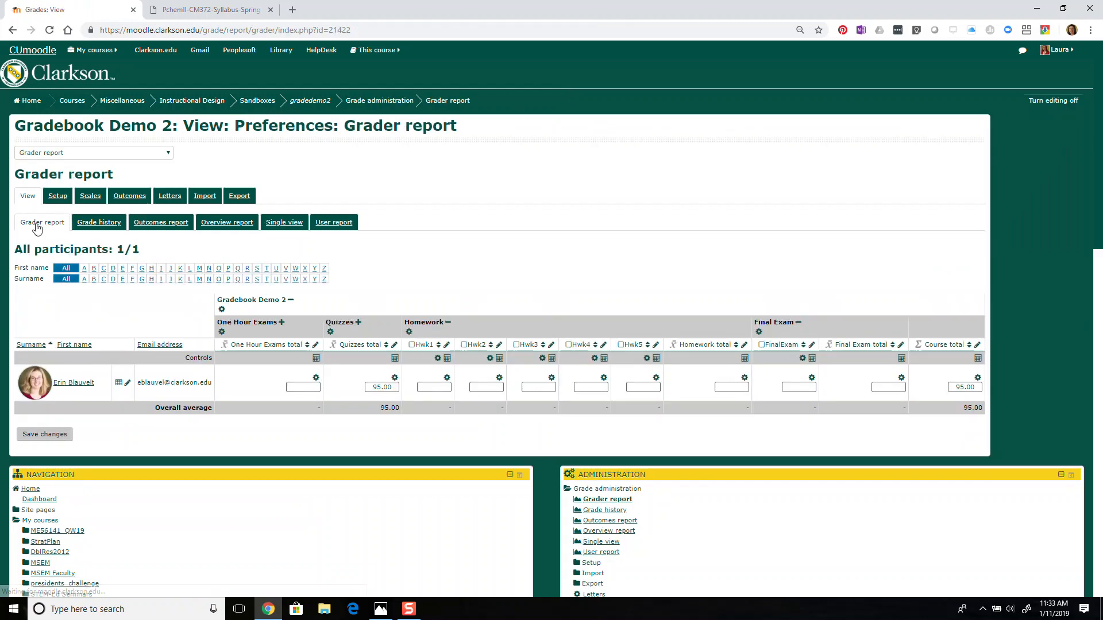
click(359, 324)
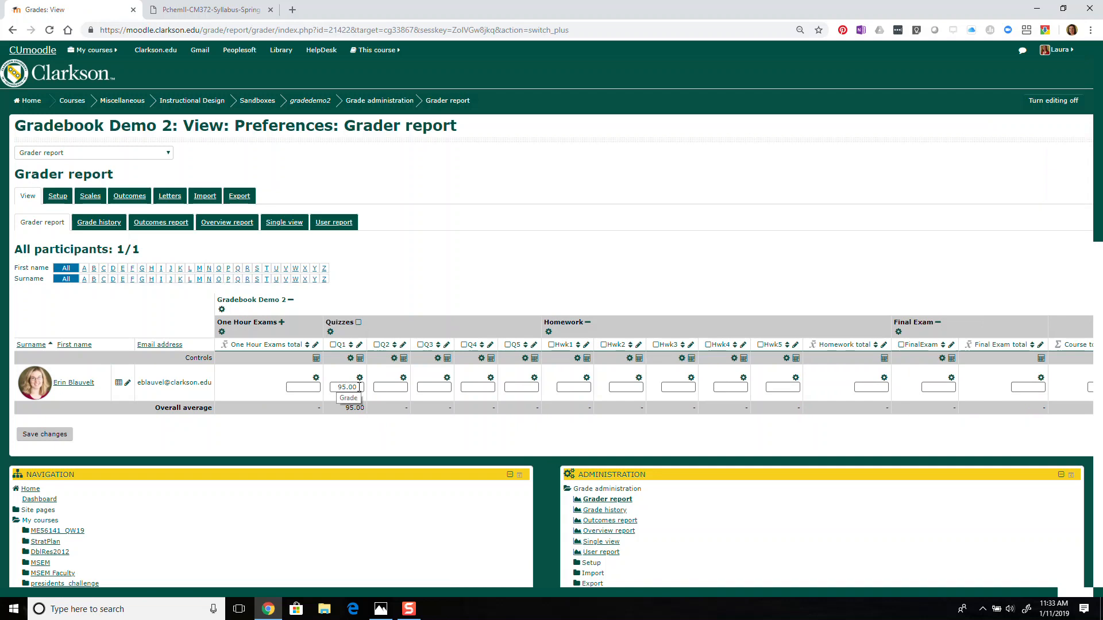
click(358, 323)
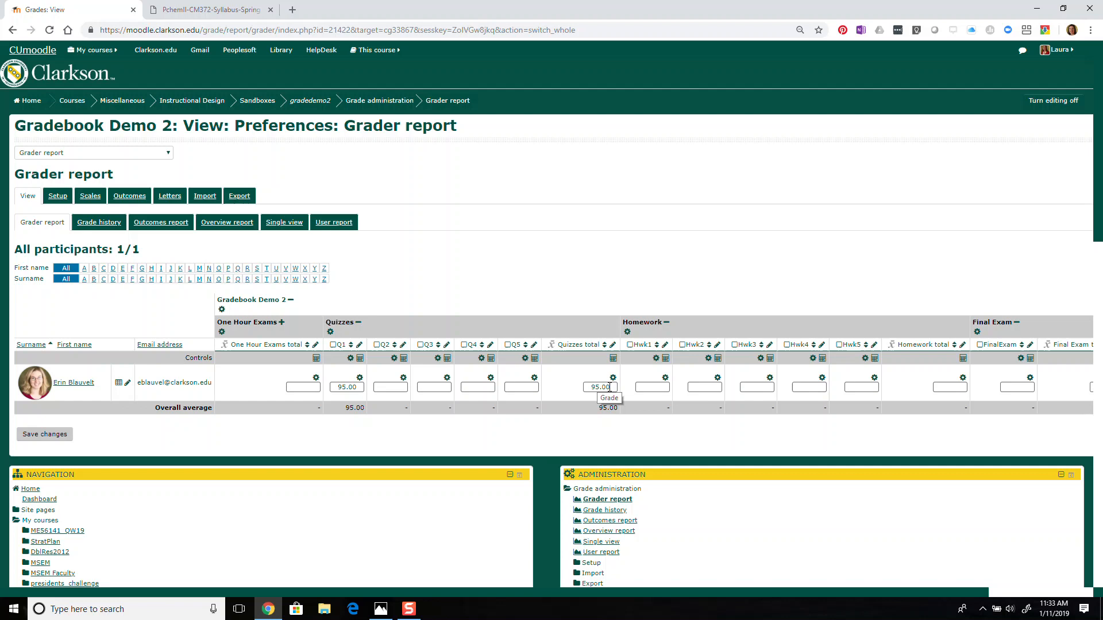
Open the student's user report and examine the calculated weights, grades and contributions in the Quizzes category
click(118, 383)
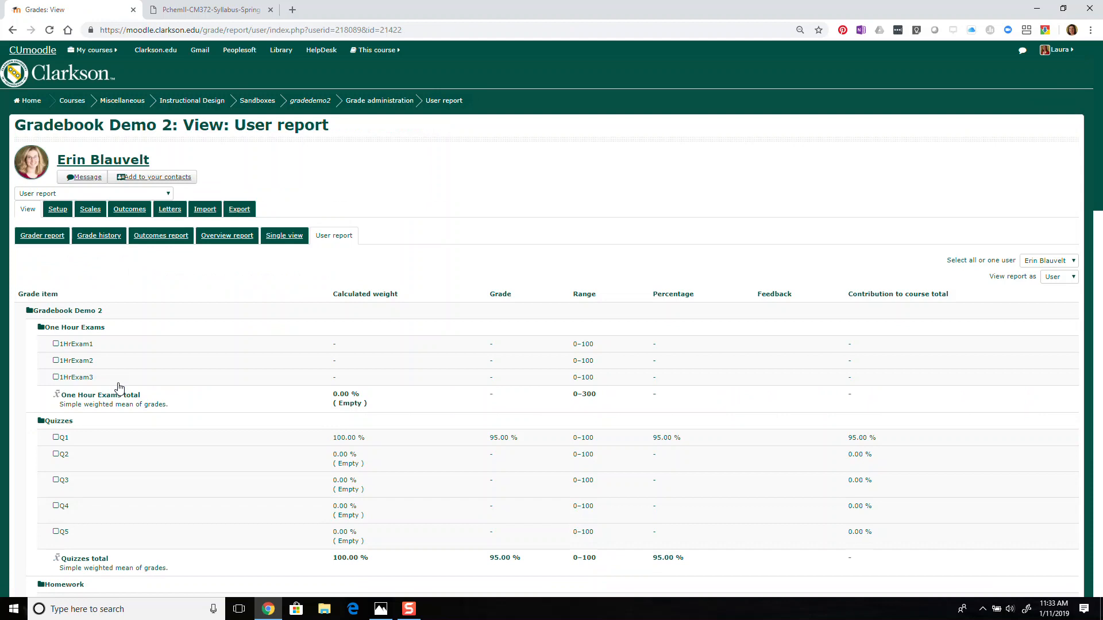
scroll(540, 365, down, 2)
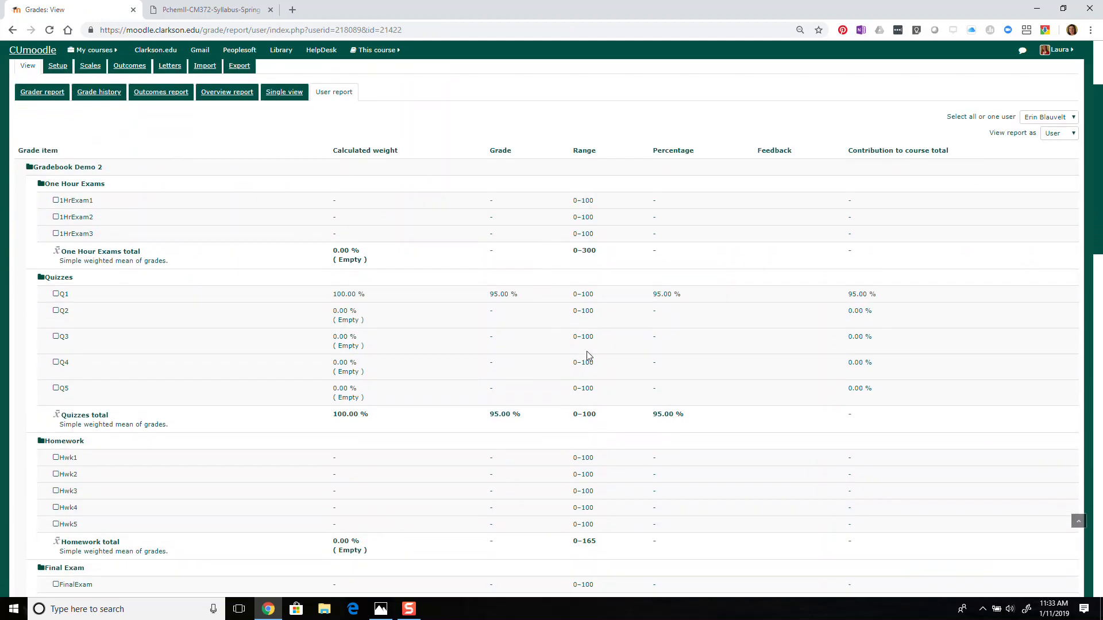